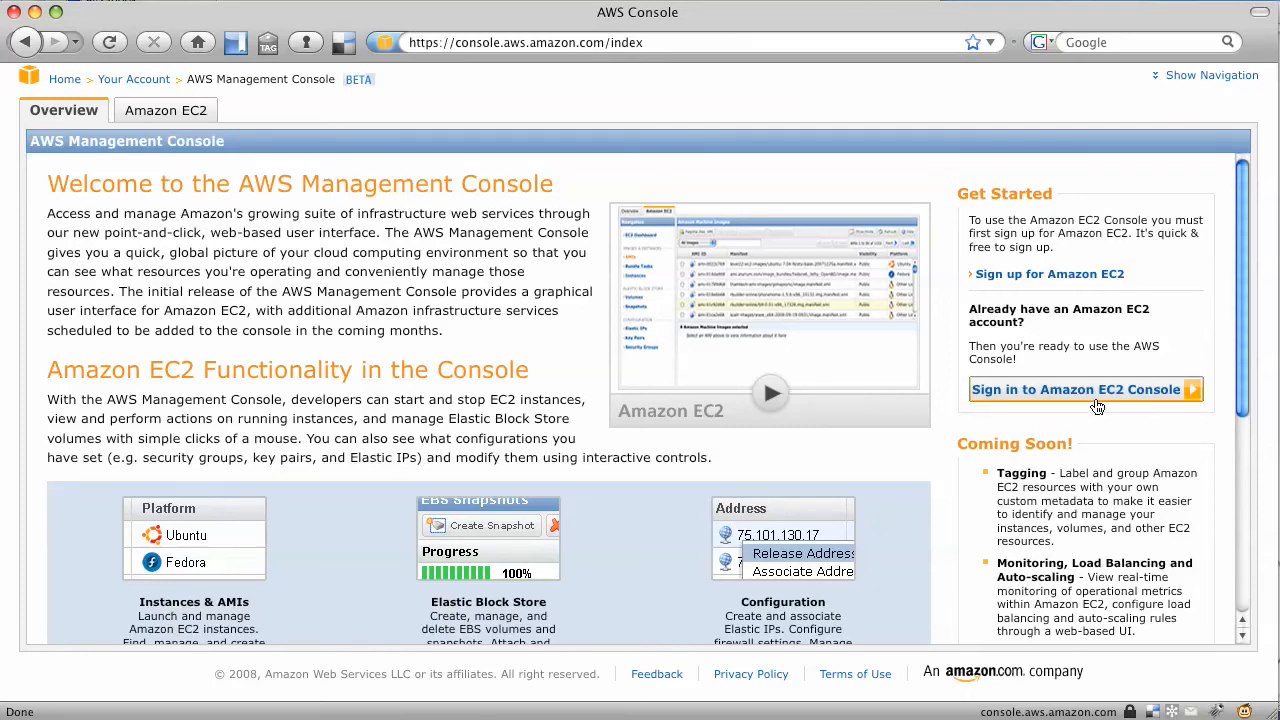
Sign in to the Amazon EC2 Console with the saved account login
left_click(1068, 397)
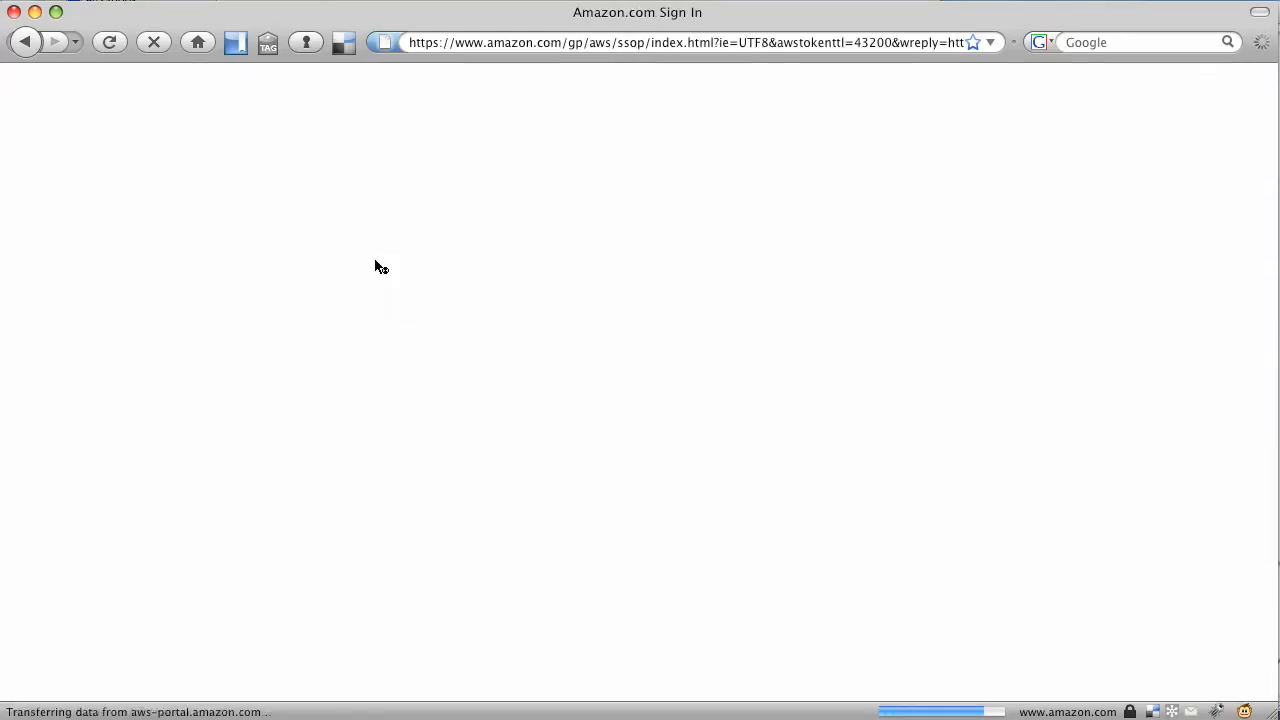
key("super+backslash")
key("Down")
key("Down")
key("Return")
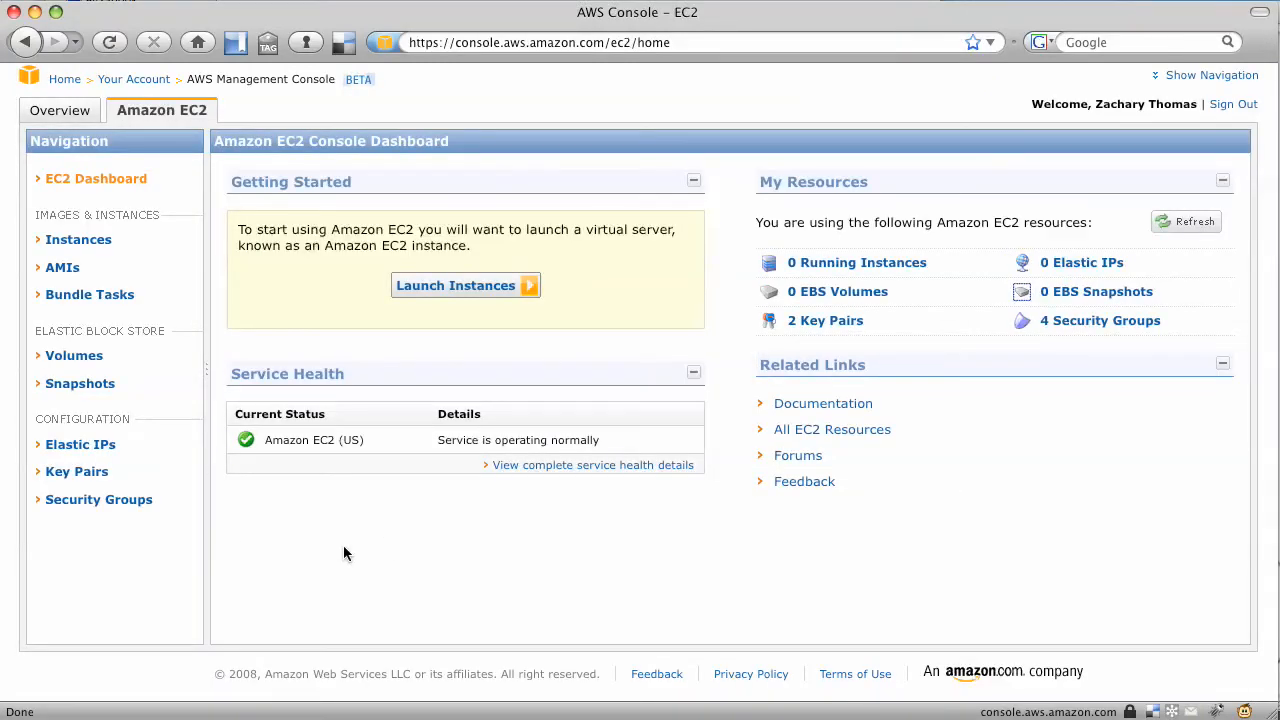
left_click(468, 283)
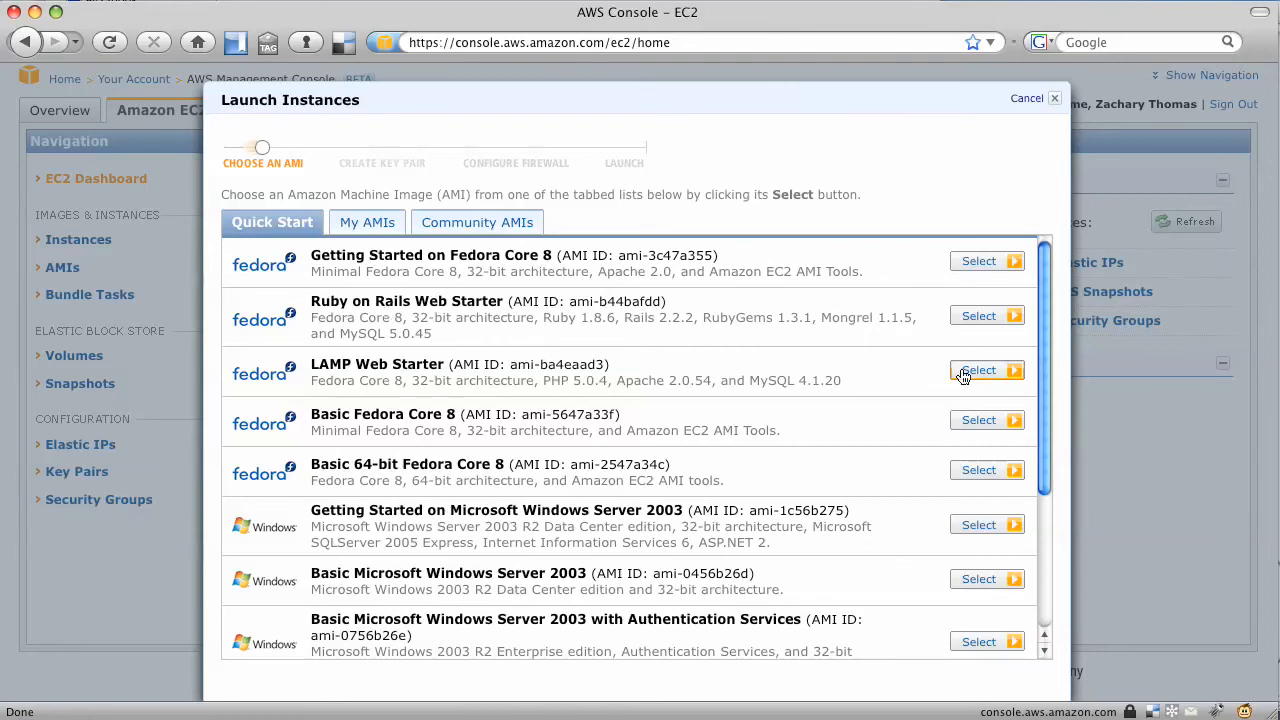
left_click_drag(1040, 373, 1038, 516)
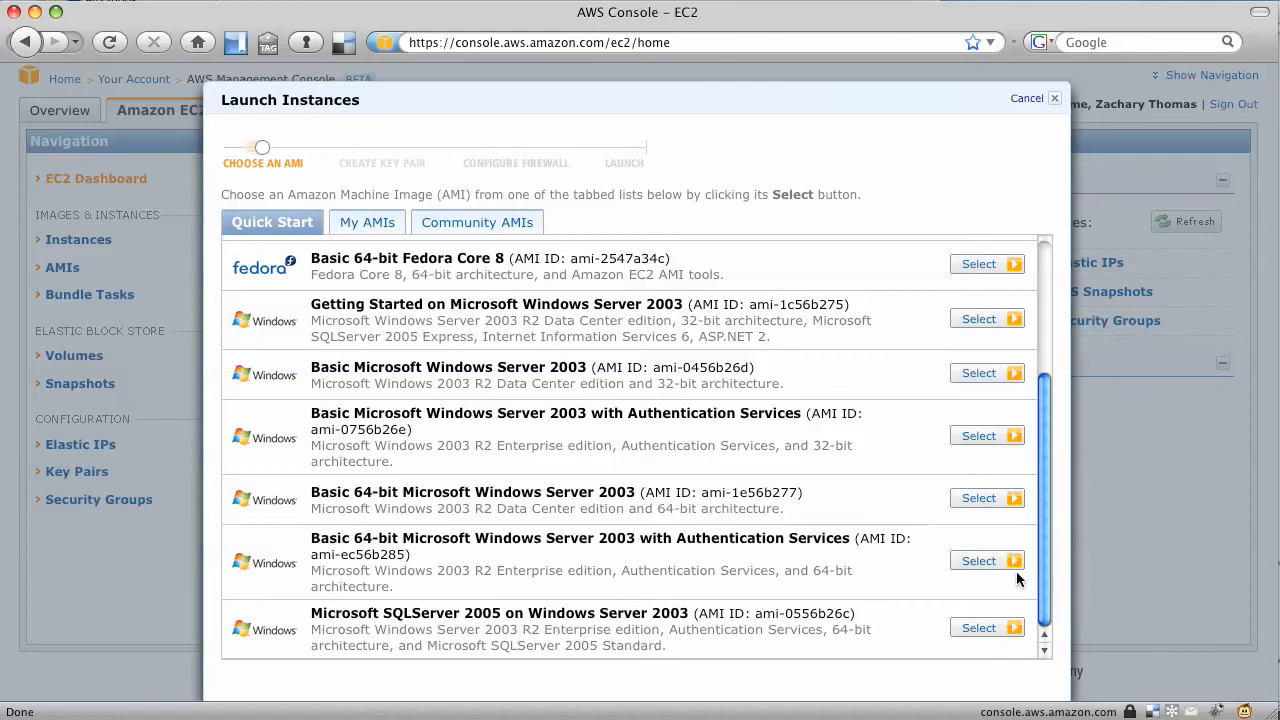
left_click_drag(1044, 572, 1058, 355)
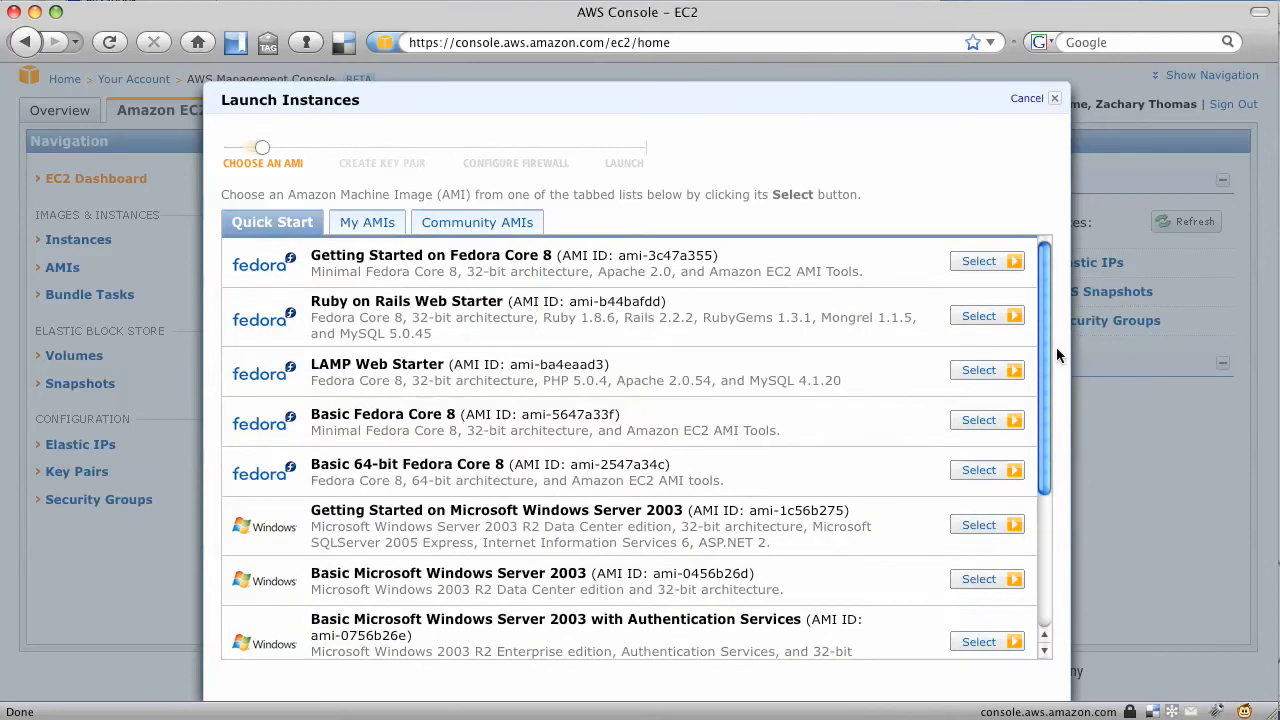
left_click(1025, 98)
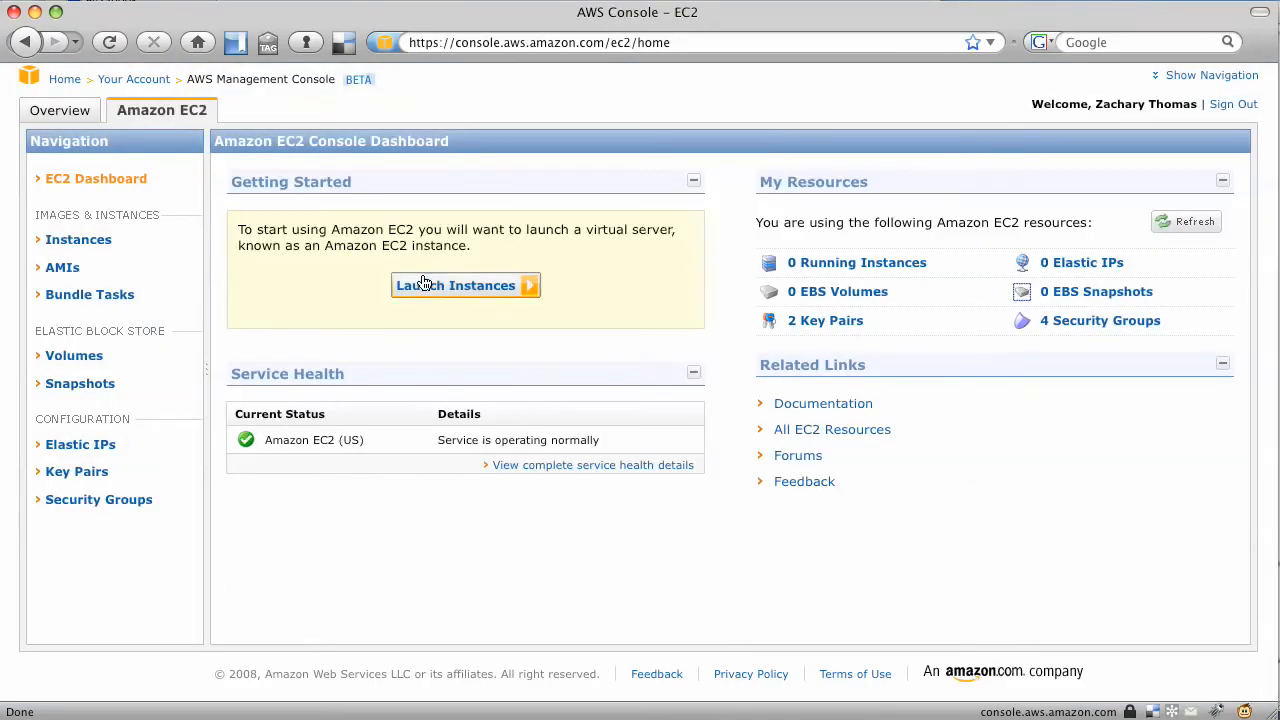
Create a key pair named demopair and save its private key file demopair.pem
left_click(68, 471)
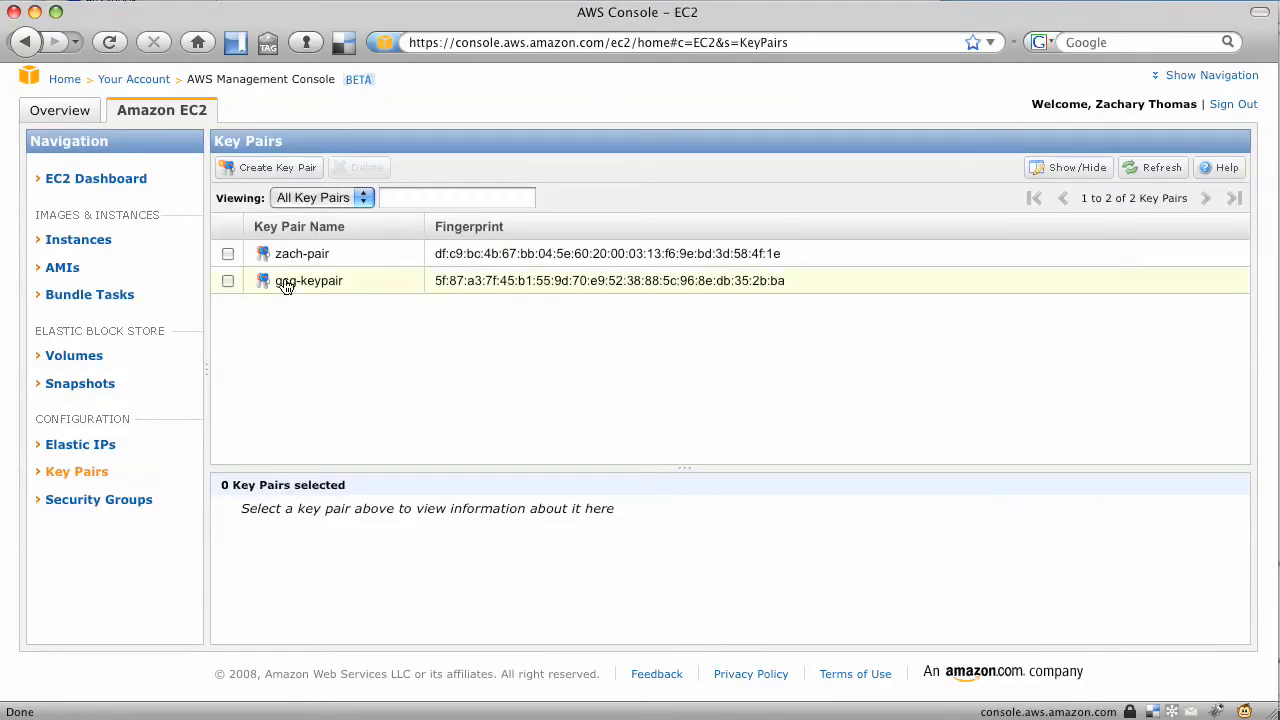
left_click(270, 170)
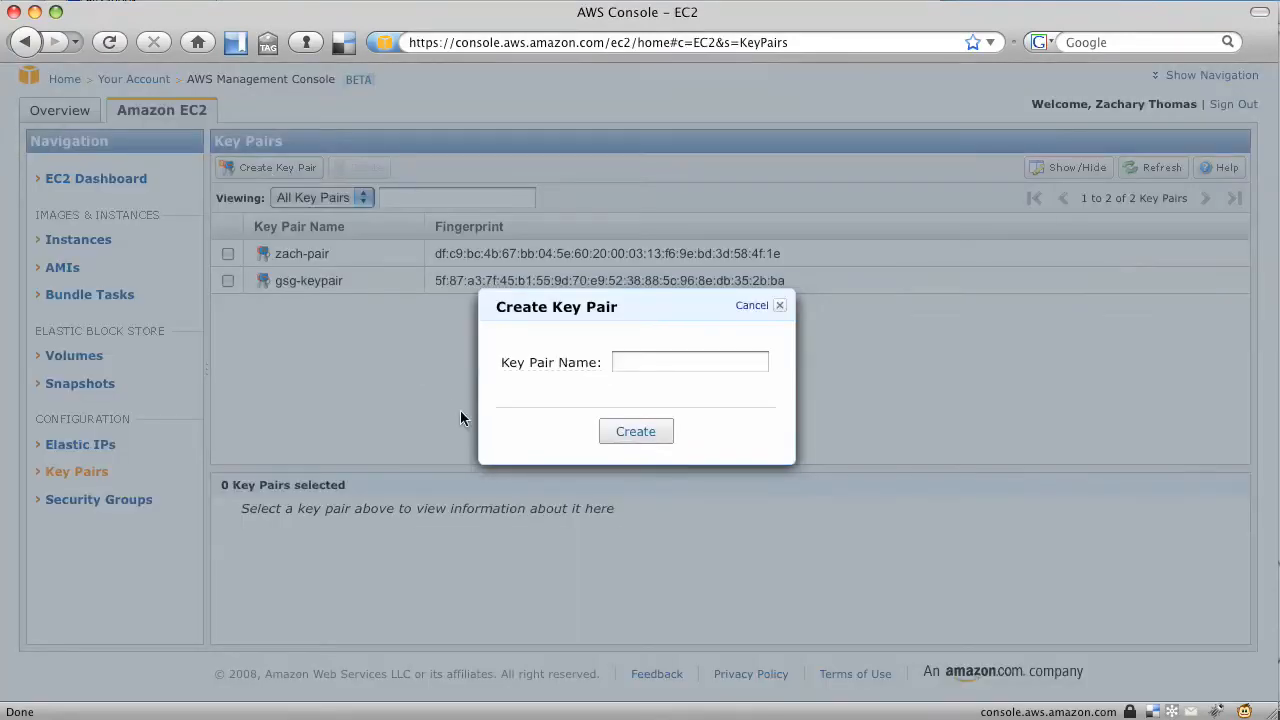
left_click(650, 362)
type("demo")
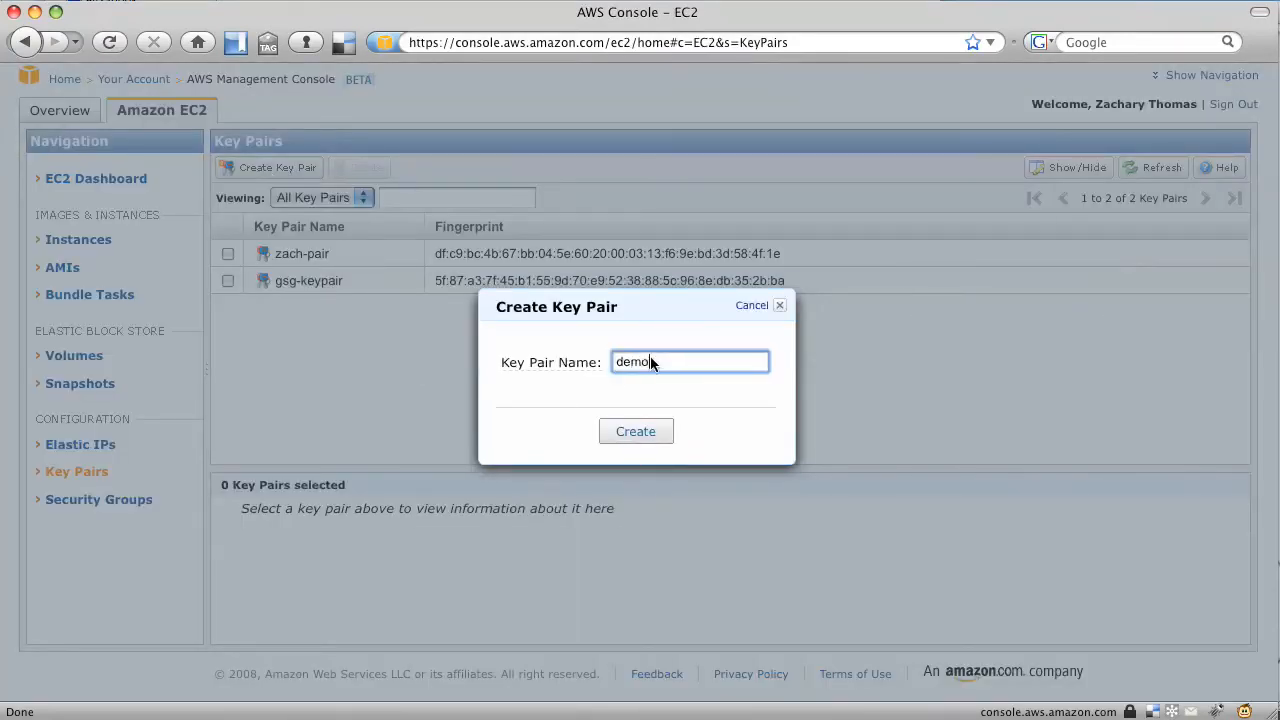
type("pair")
left_click(646, 431)
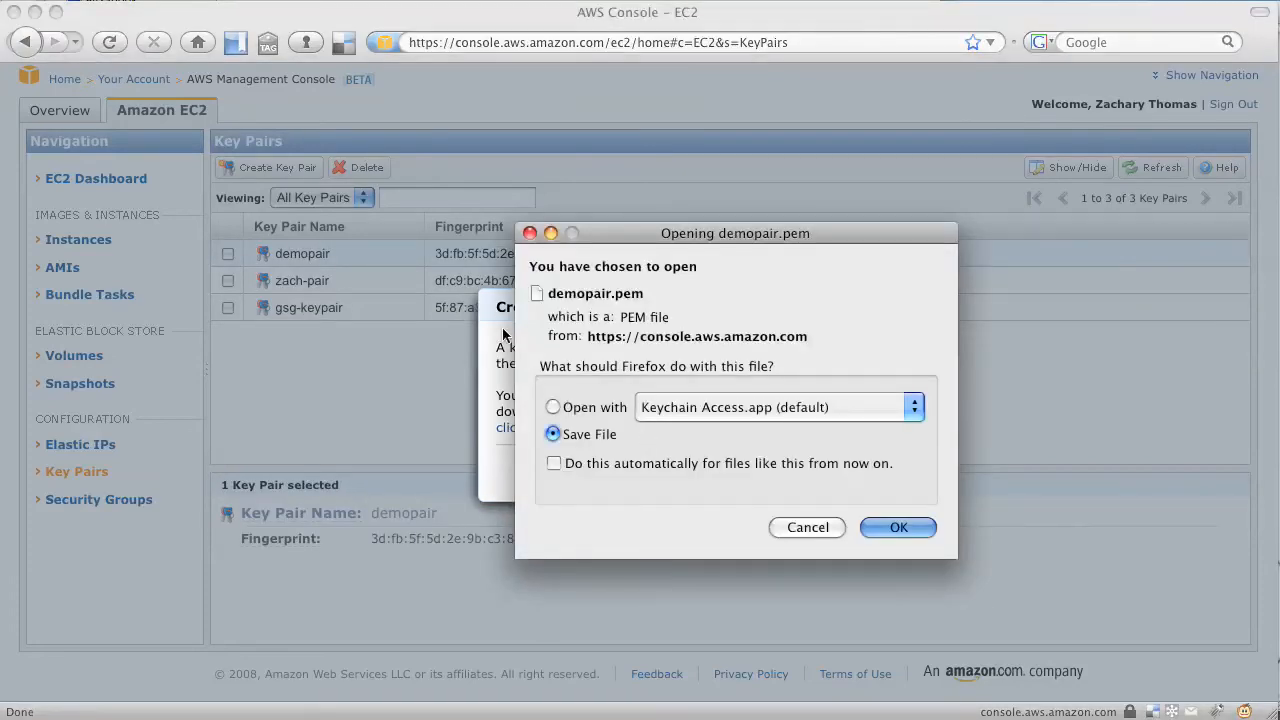
left_click(894, 526)
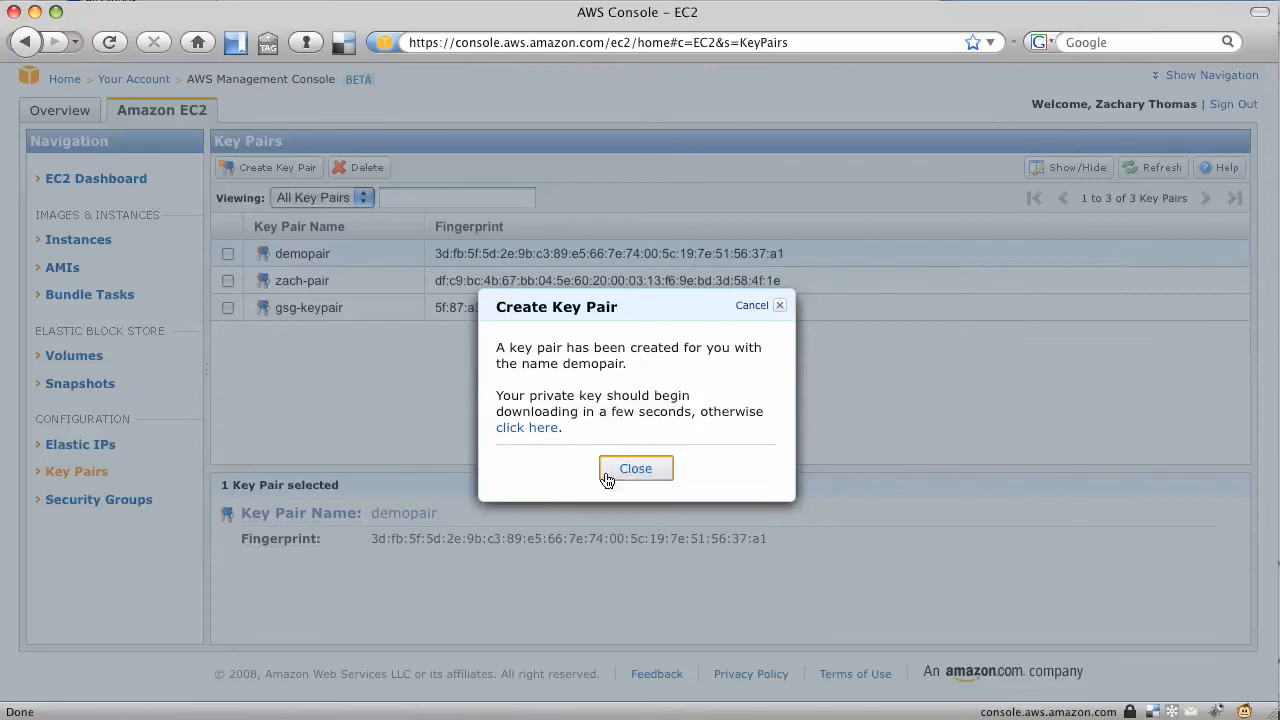
left_click(630, 469)
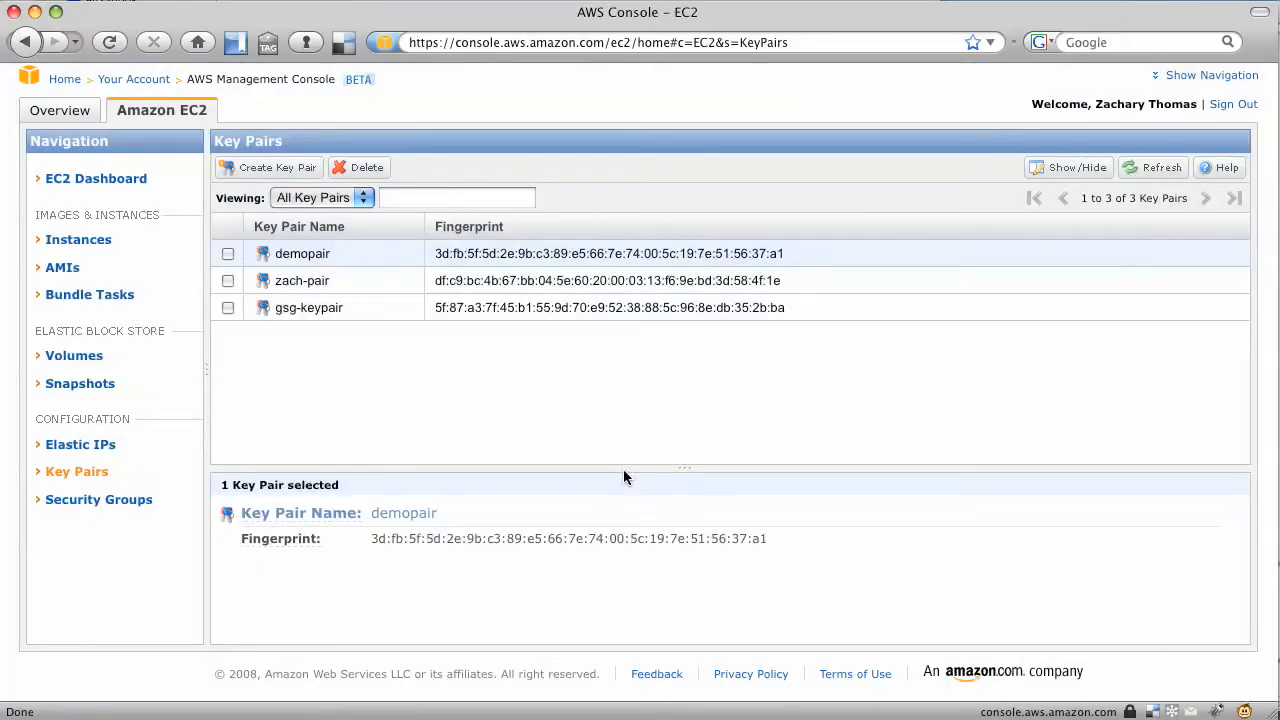
Start launching an instance from the EC2 Dashboard with the Ruby on Rails Web Starter machine image
left_click(117, 176)
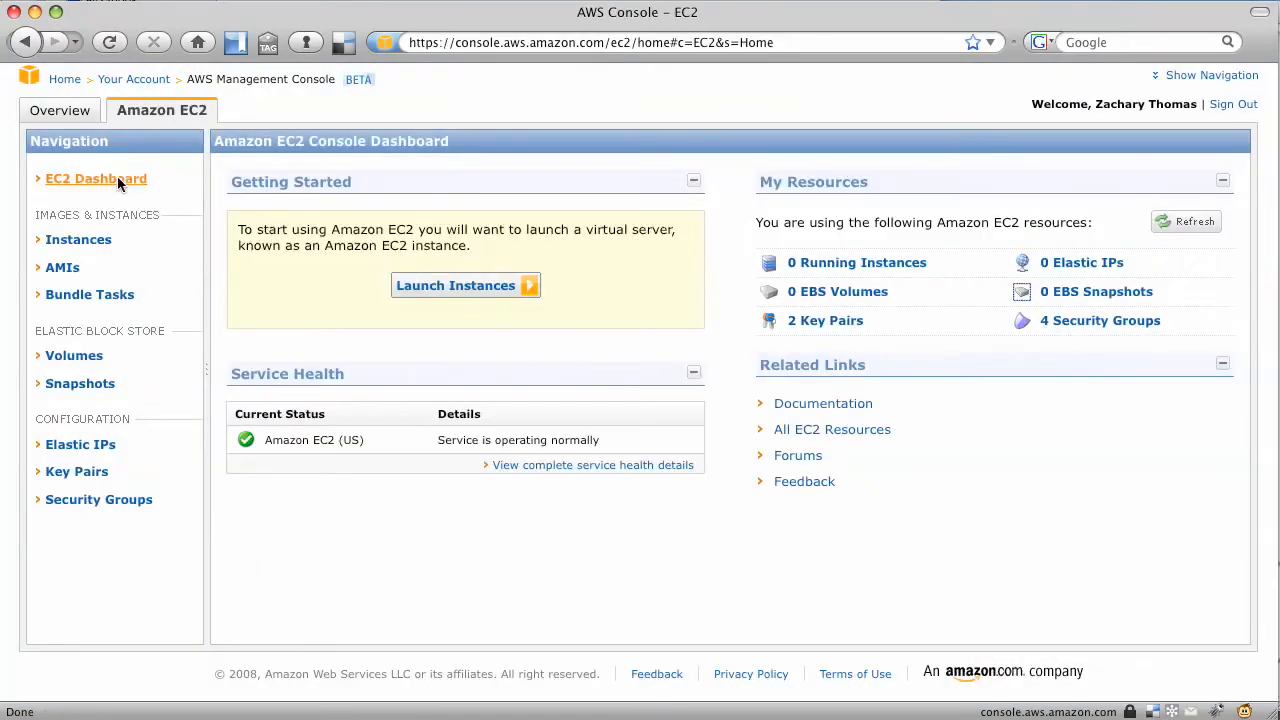
left_click(476, 287)
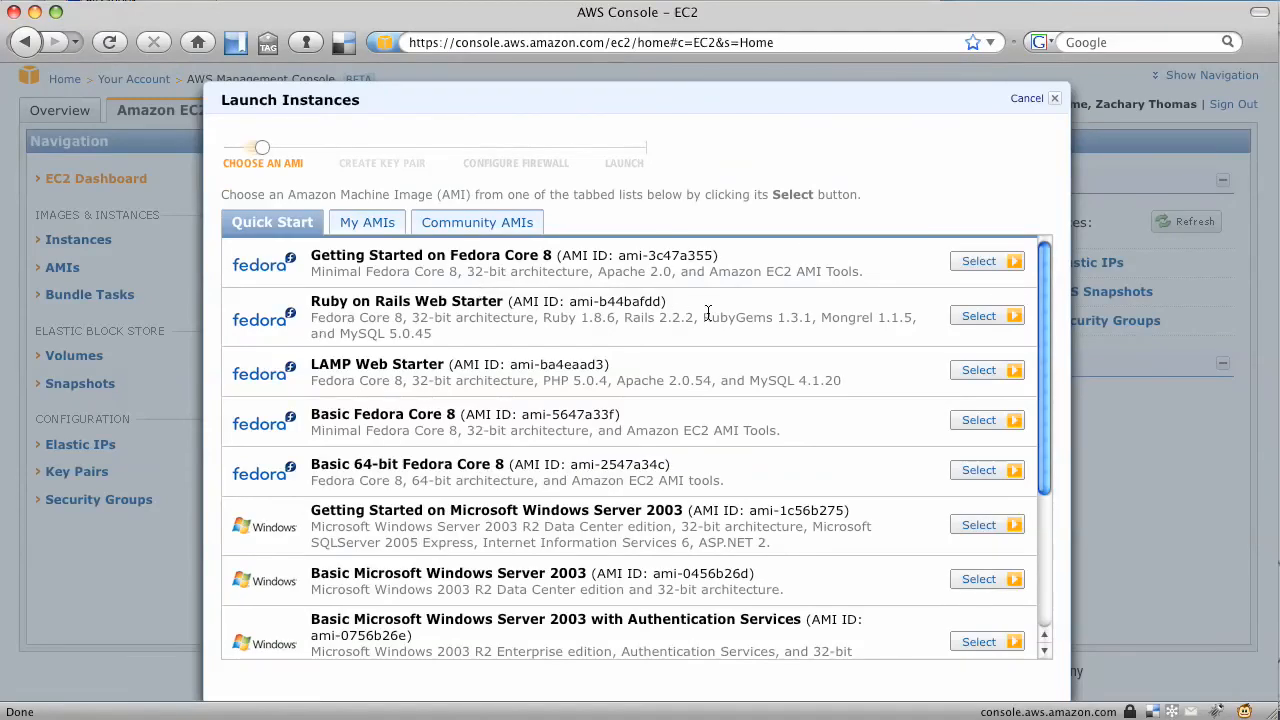
left_click(988, 316)
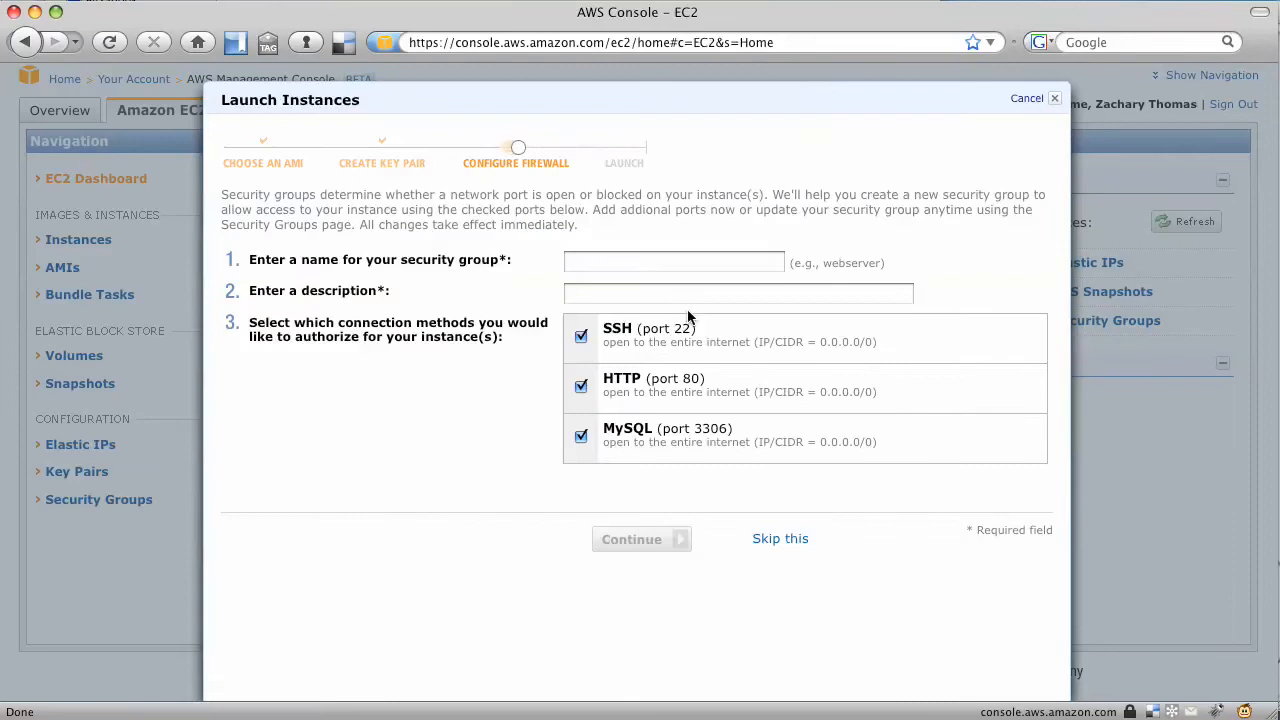
Create security group "webserver" described as "Just some ports I want open.", authorizing SSH and HTTP but not MySQL
left_click(600, 260)
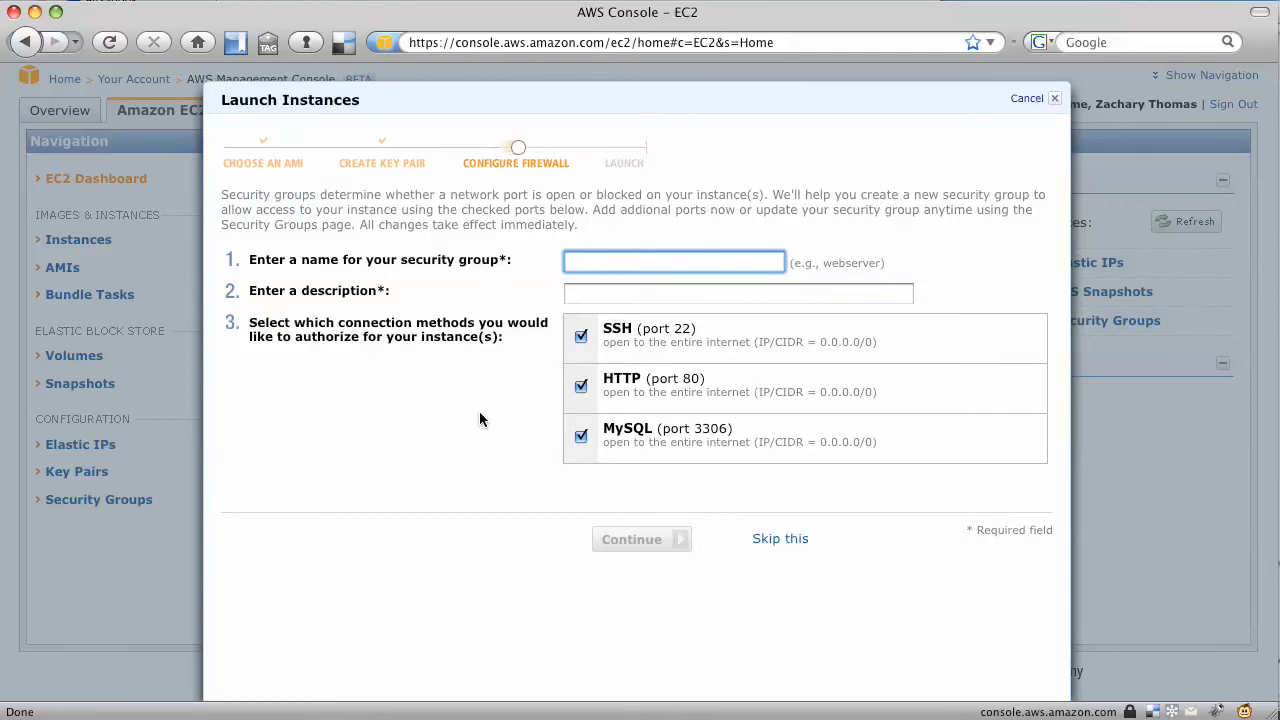
type("webserver")
key("Tab")
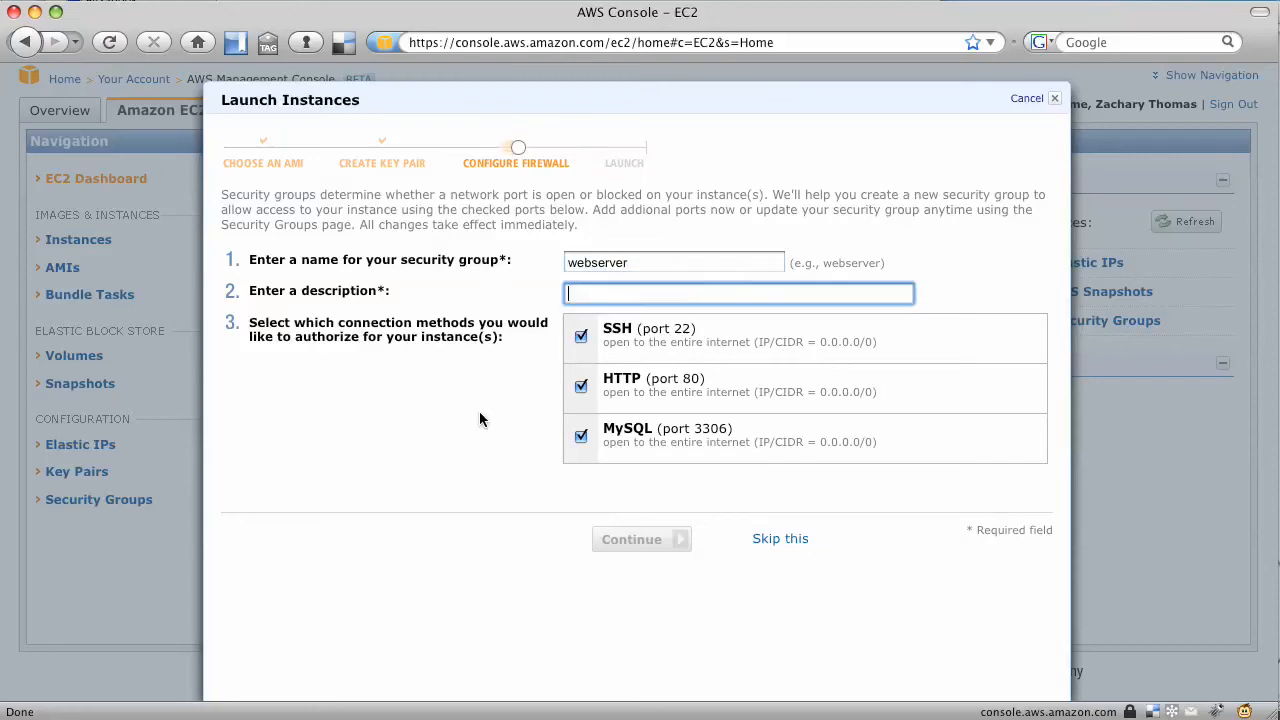
type("Just ")
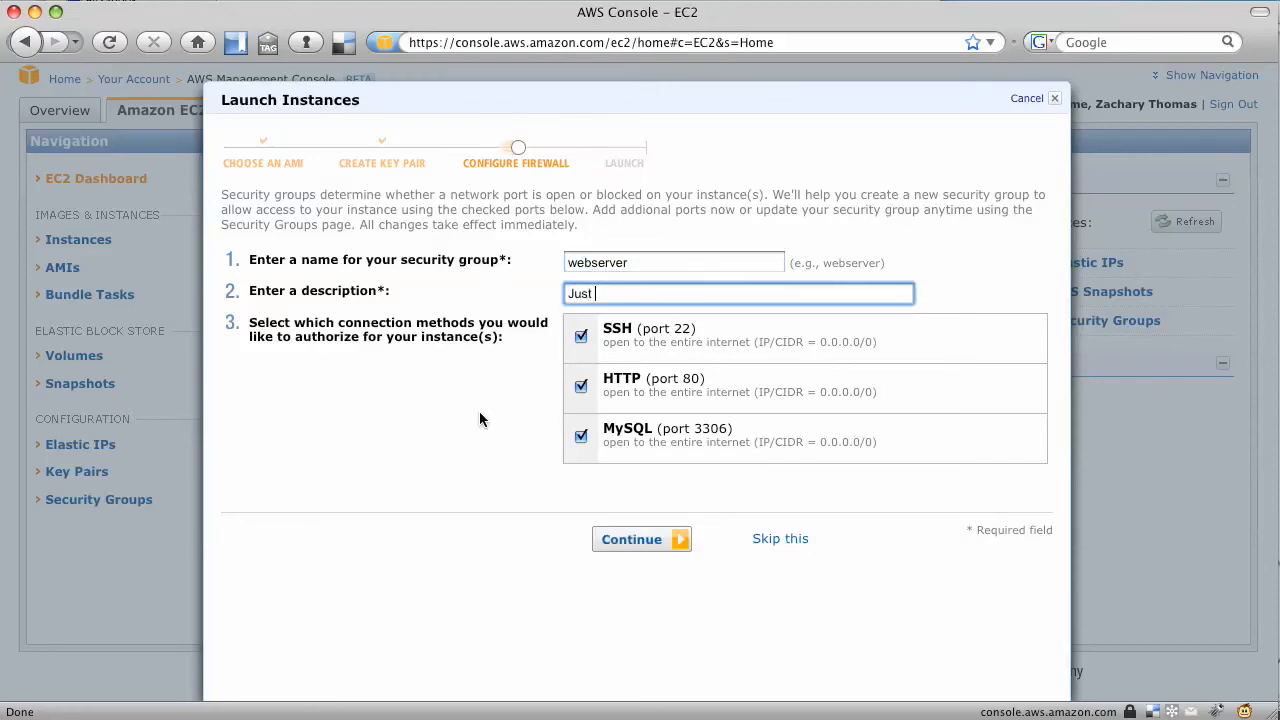
type("some ports I want open.")
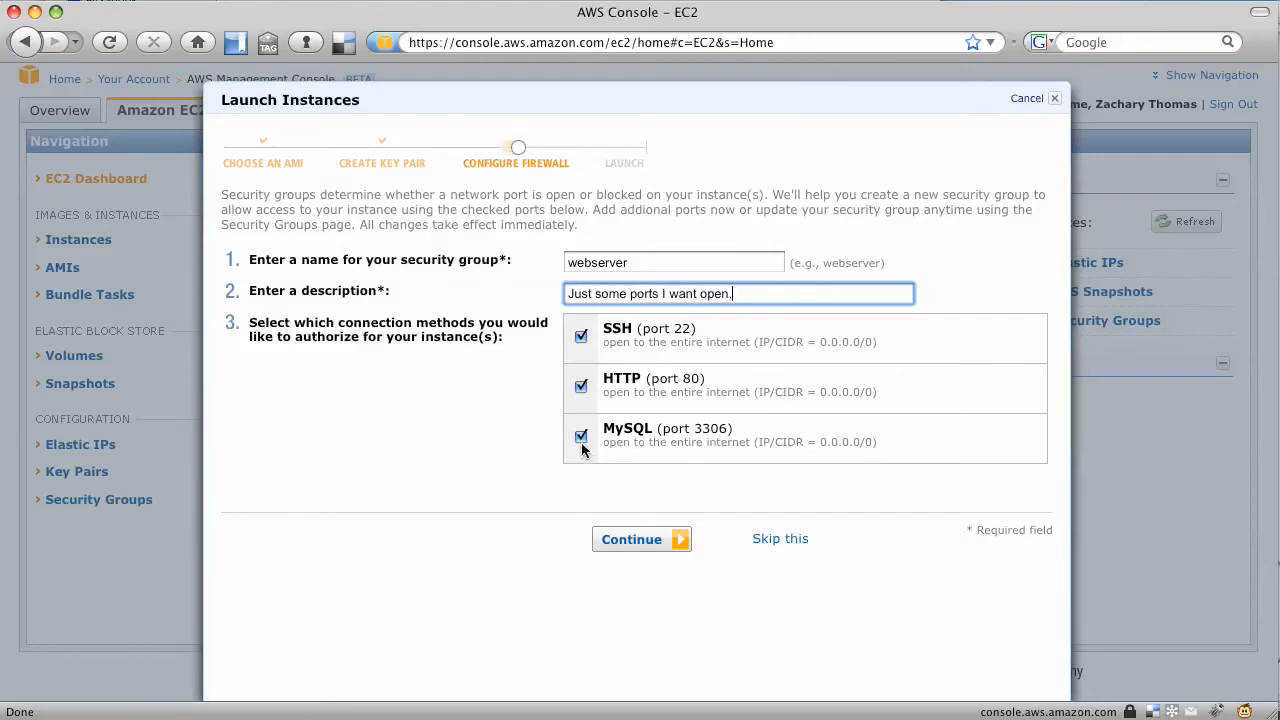
left_click(582, 440)
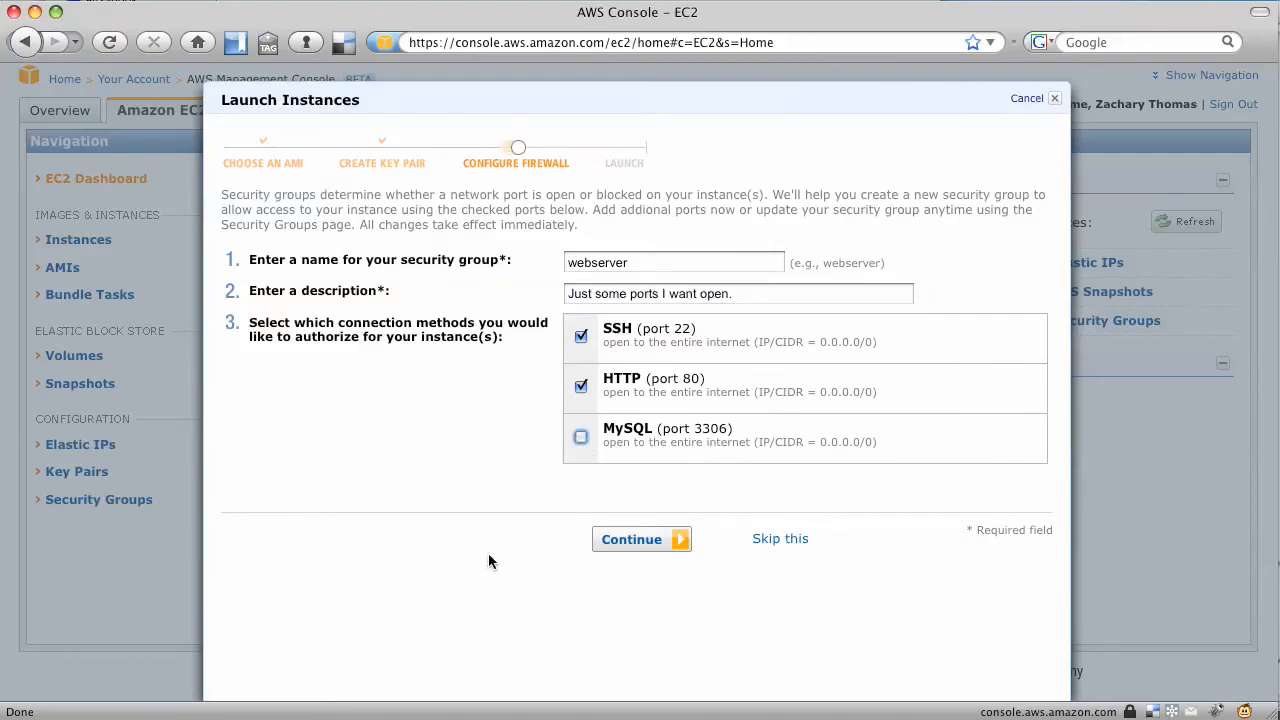
left_click(638, 539)
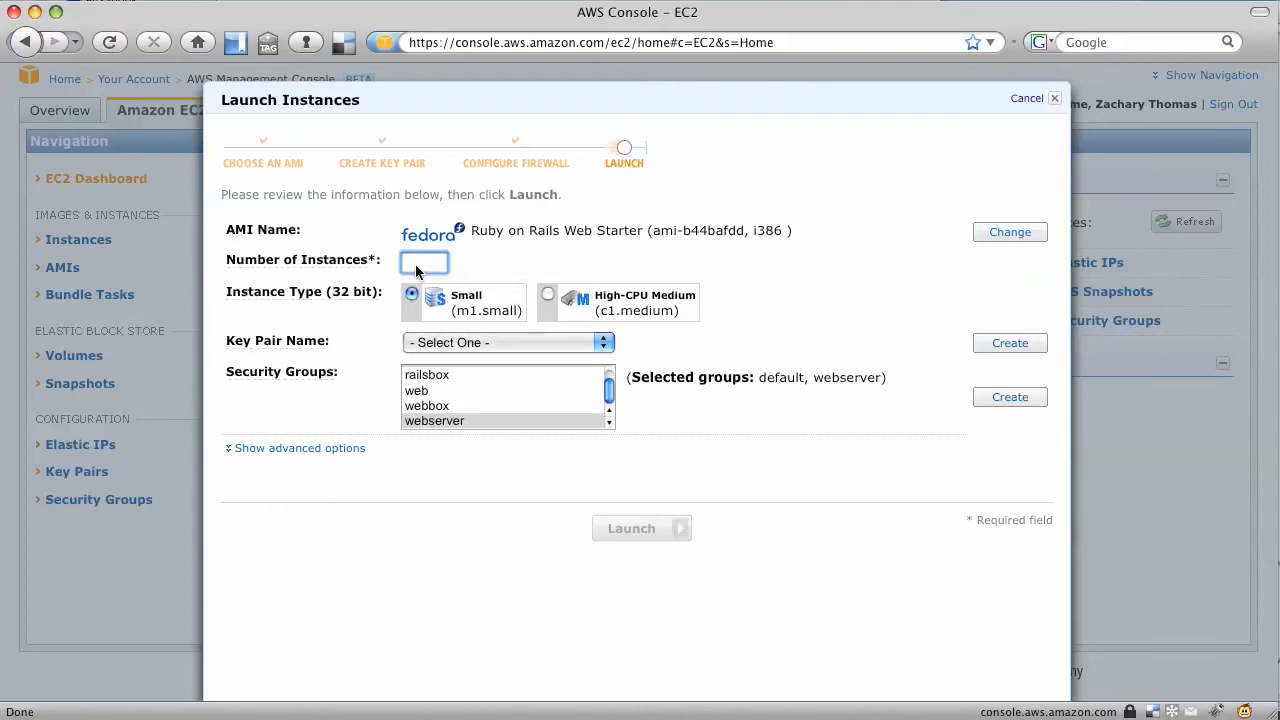
Launch 1 instance with the demopair key pair and close the launch wizard
type("1")
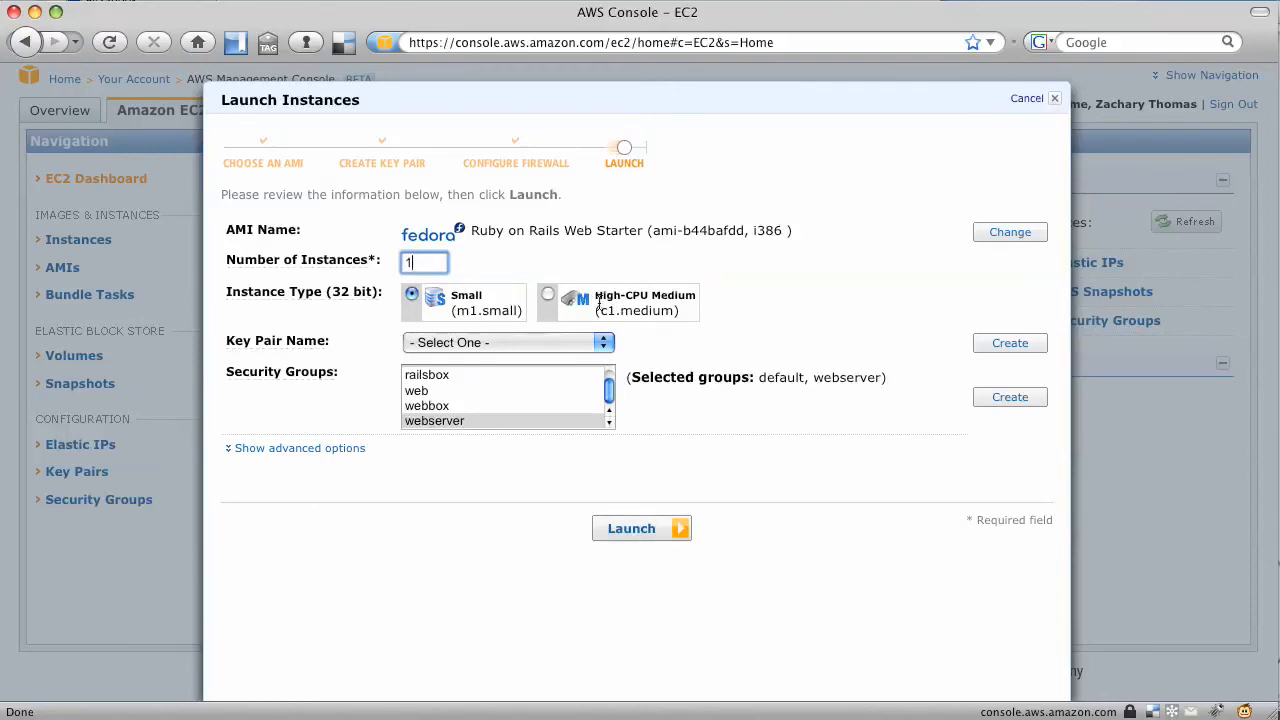
left_click(459, 345)
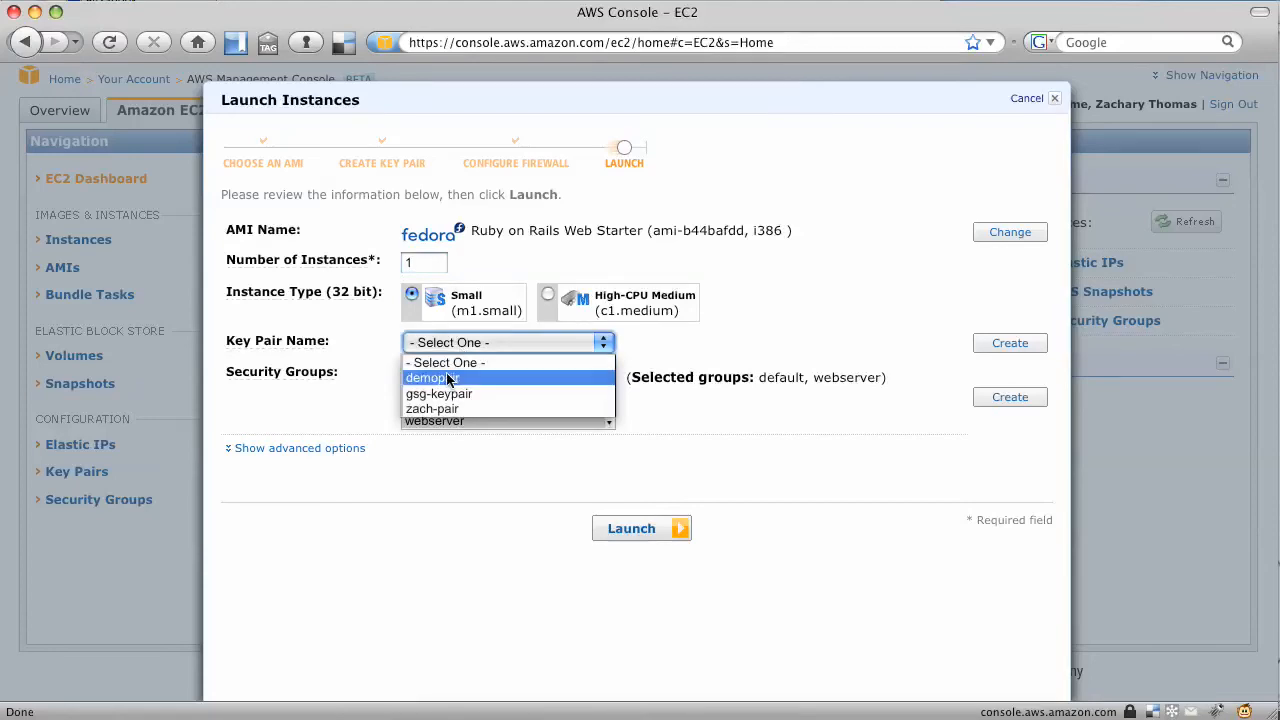
left_click(447, 376)
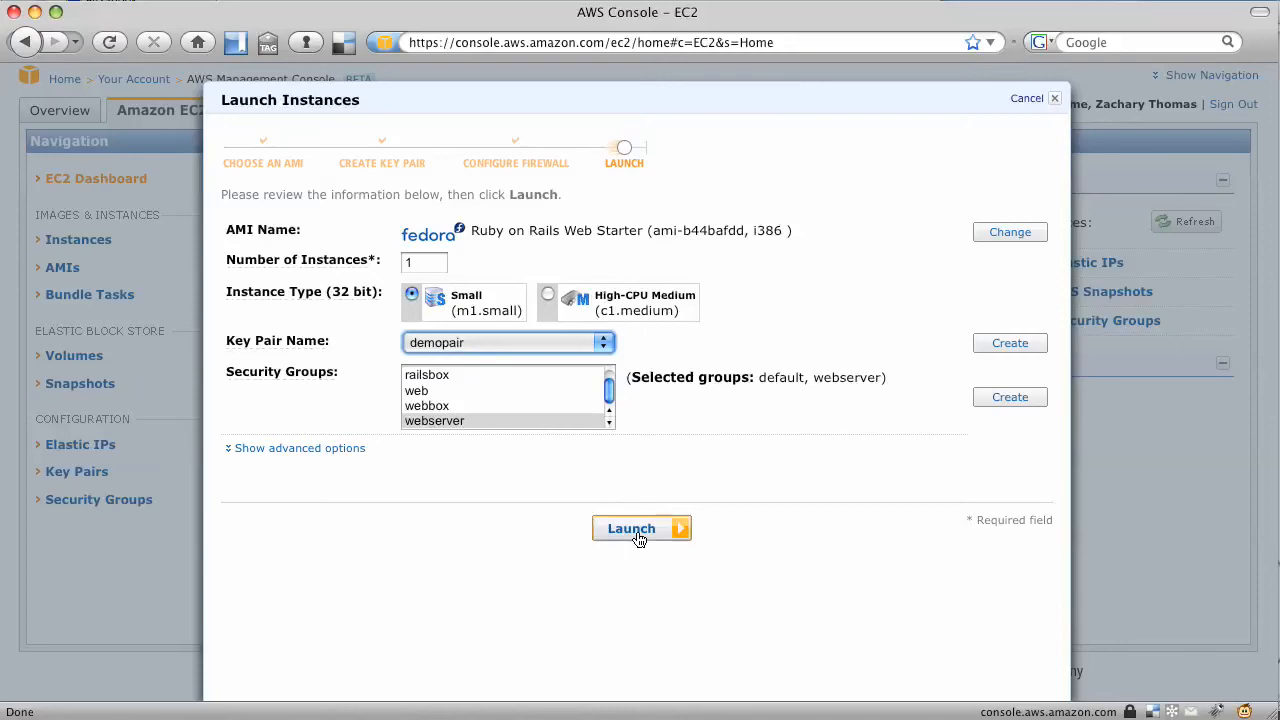
left_click(640, 535)
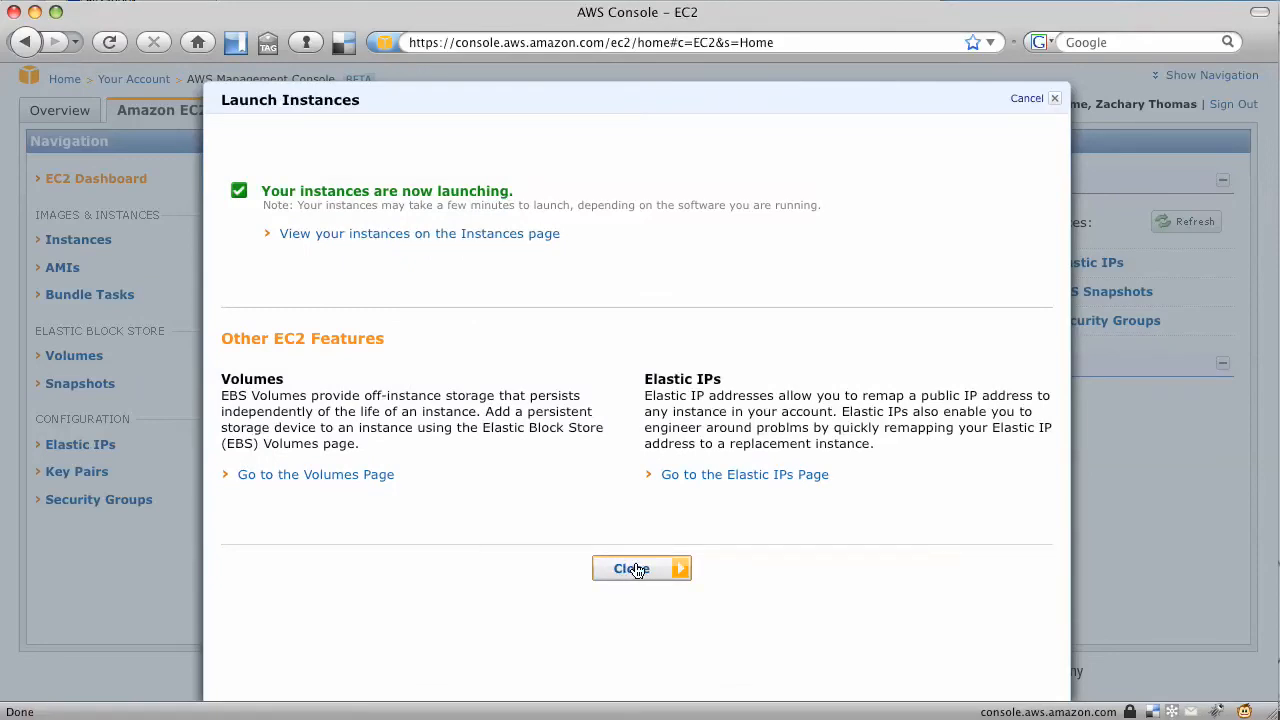
left_click(636, 569)
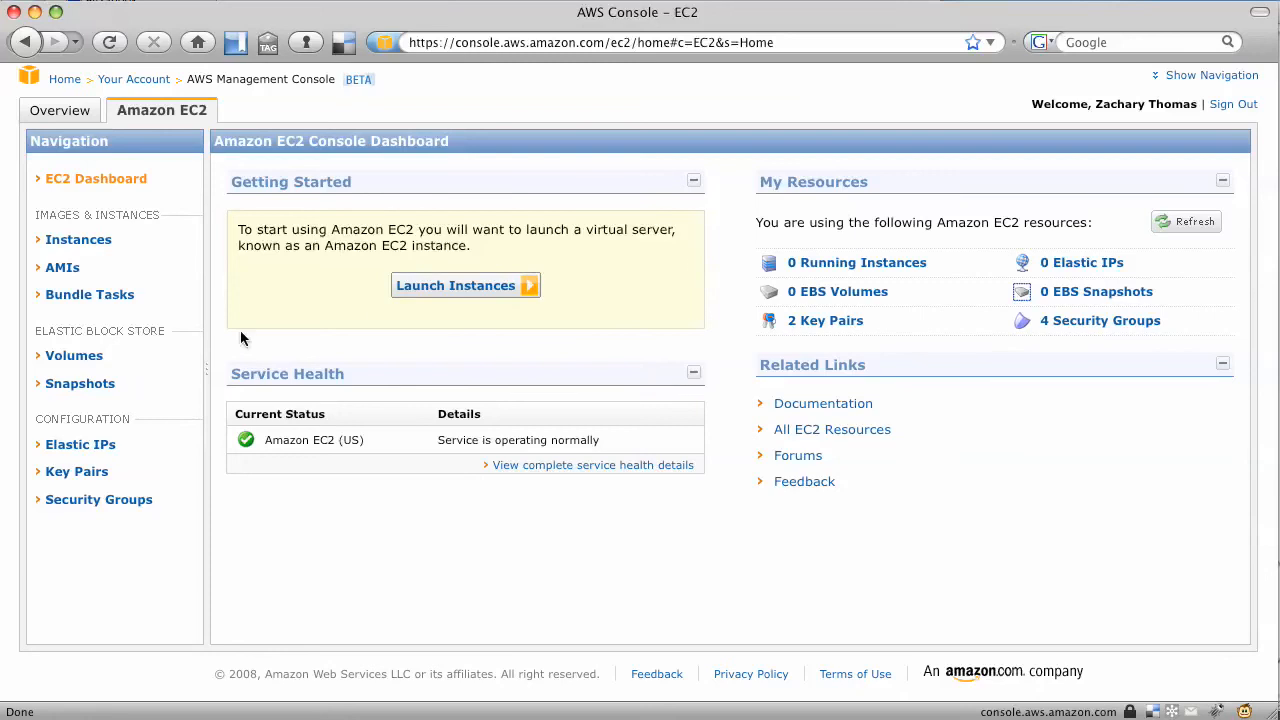
Show the list of instances and widen its Status column to fit the full status text
left_click(75, 240)
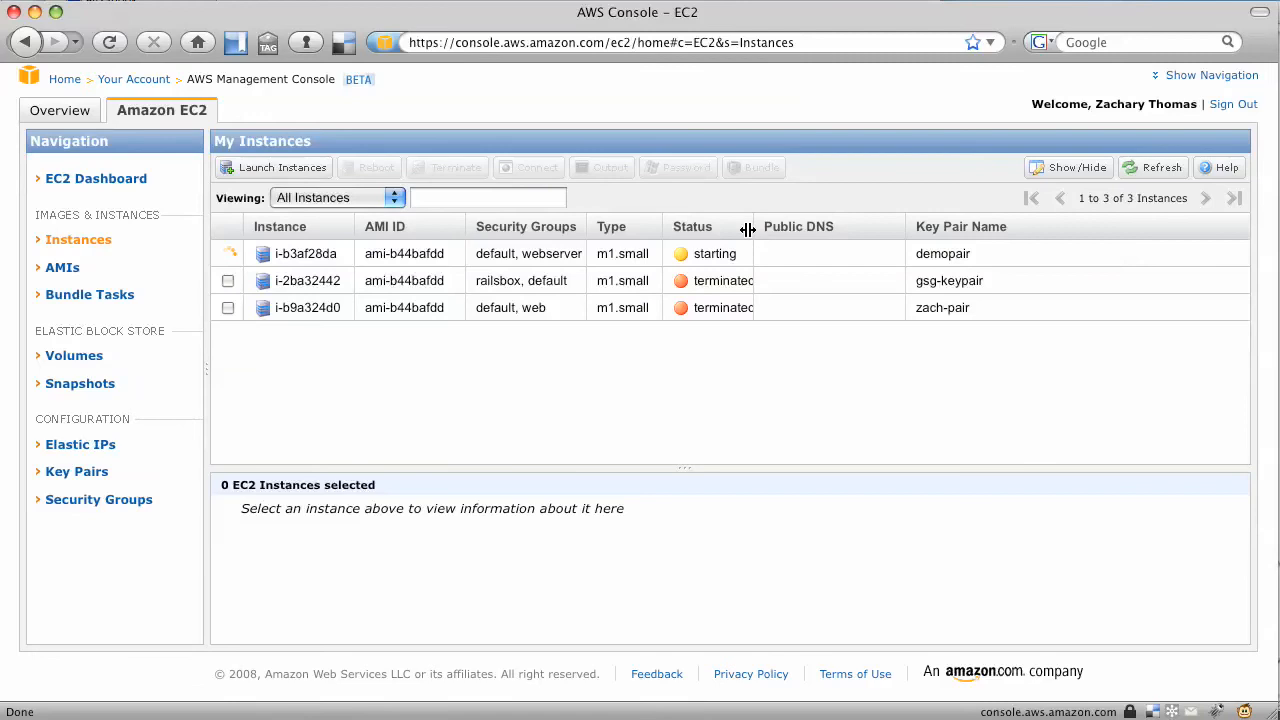
left_click_drag(749, 232, 779, 232)
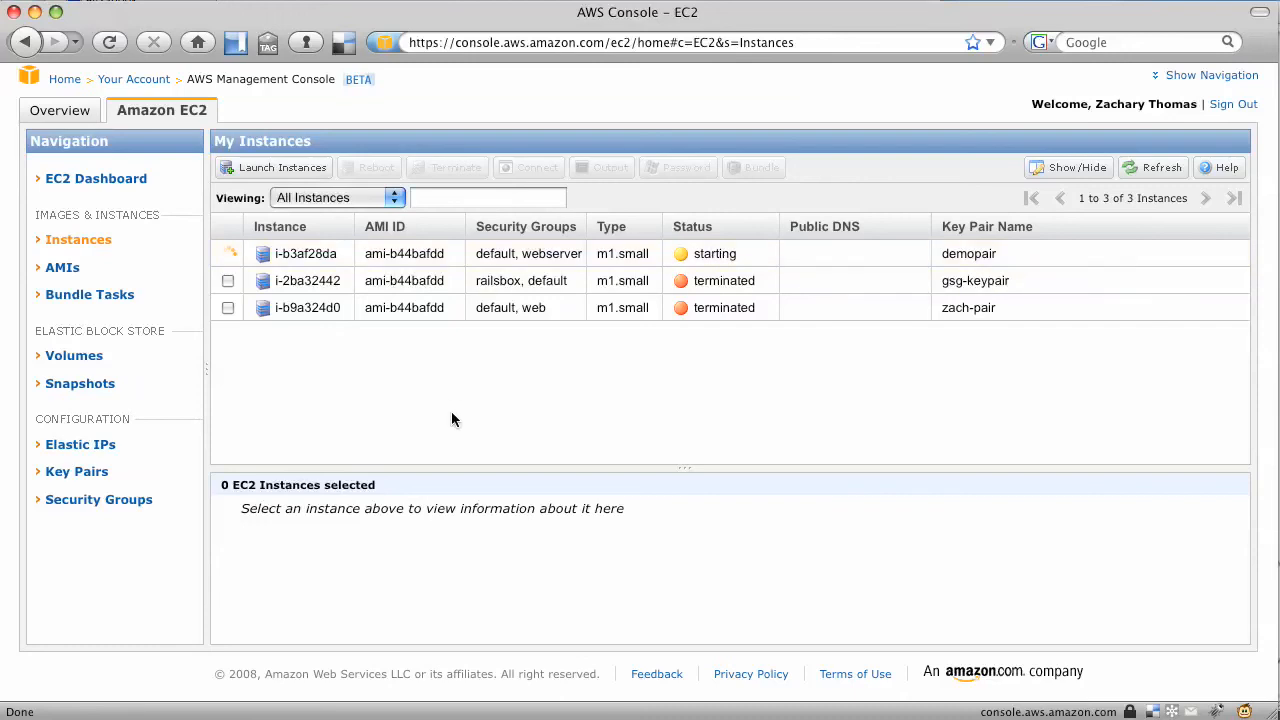
Switch to the Terminal and list ~/Downloads/demopair.pem to check for the downloaded key file
key("super+Tab")
key("super+Tab")
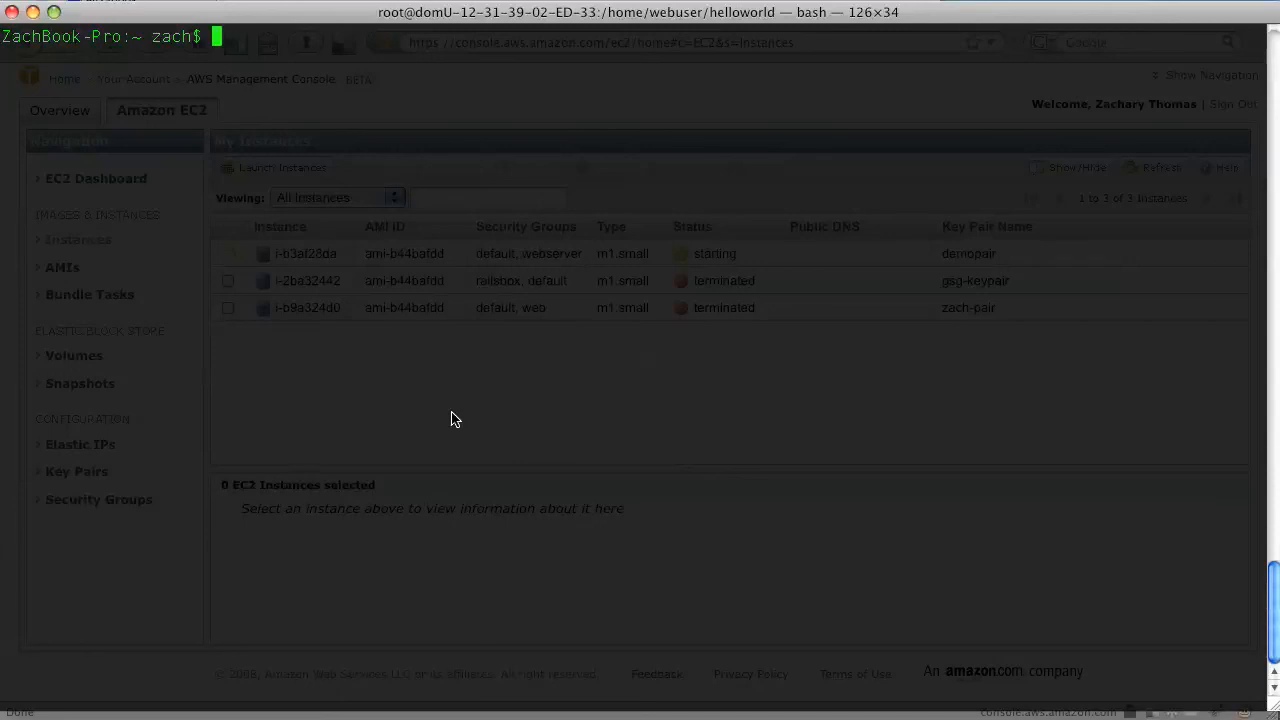
type("ls ~/Dow")
key("Tab")
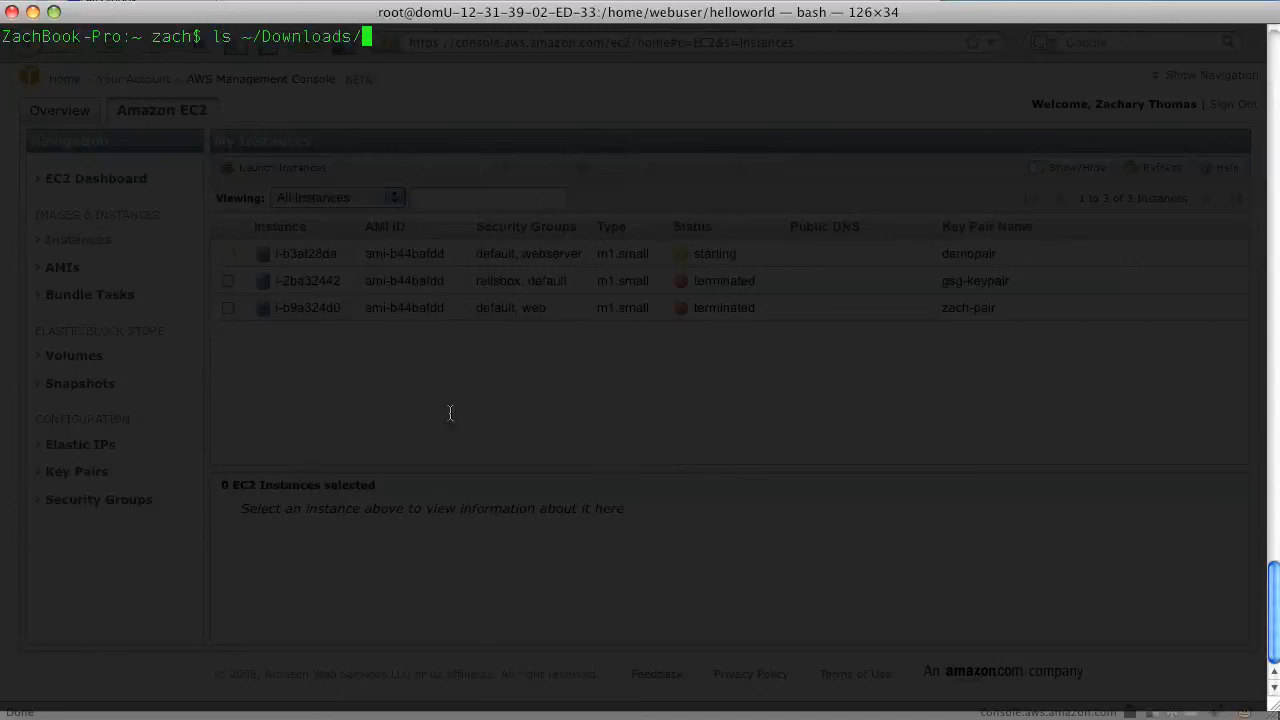
type("demo")
key("Tab")
key("Return")
List ~/Downloads/demopair.pem again in long format (ls -l) to inspect its permissions
key("Up")
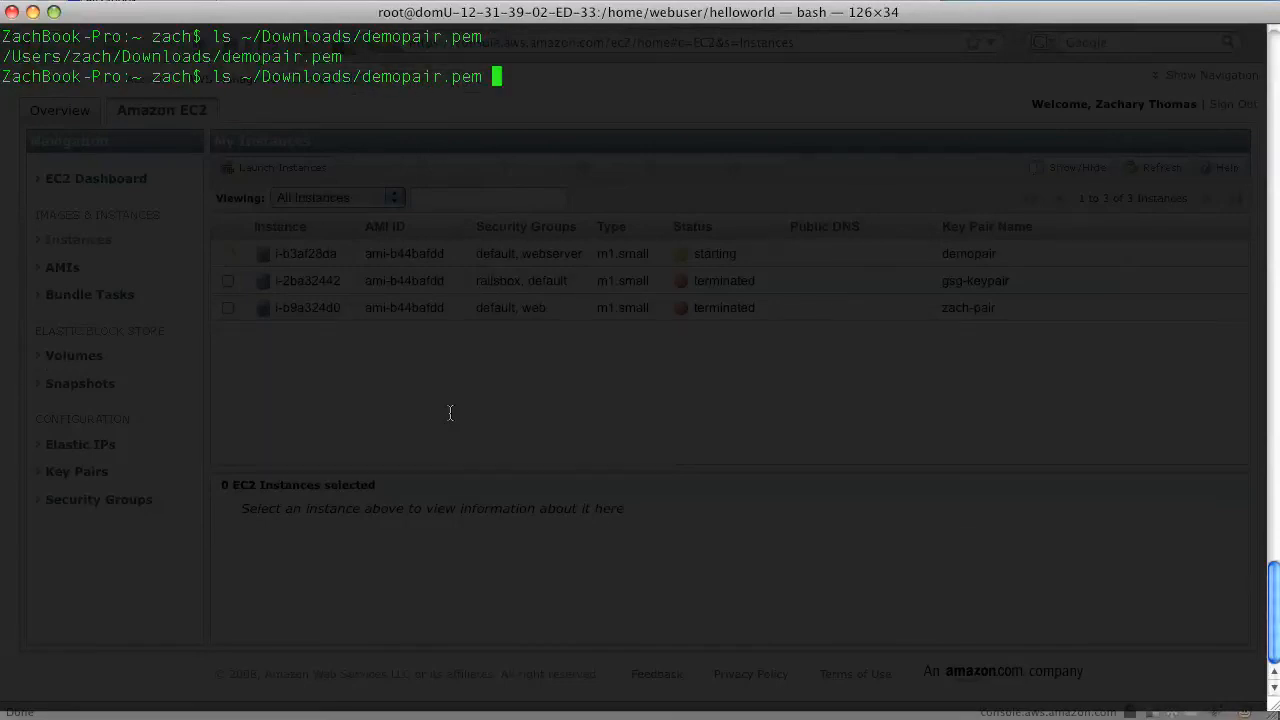
key("ctrl+a")
key("Right")
key("Right")
key("Right")
type("-l")
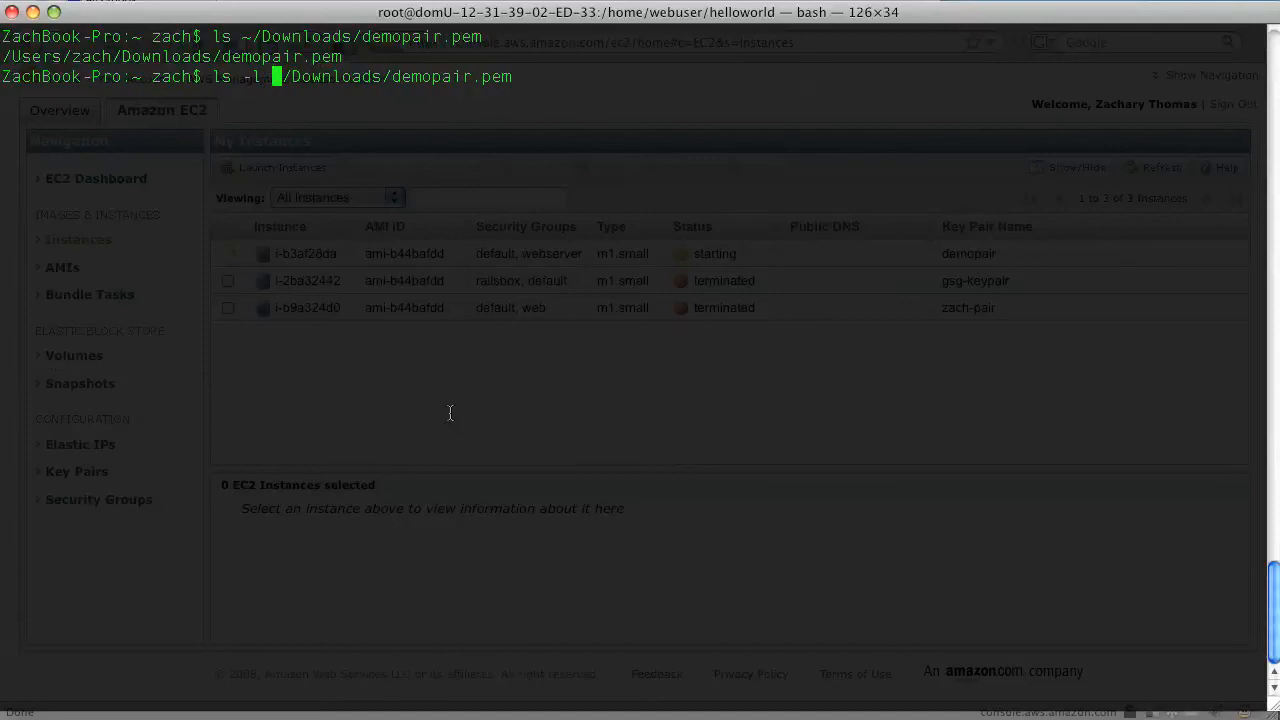
key("Return")
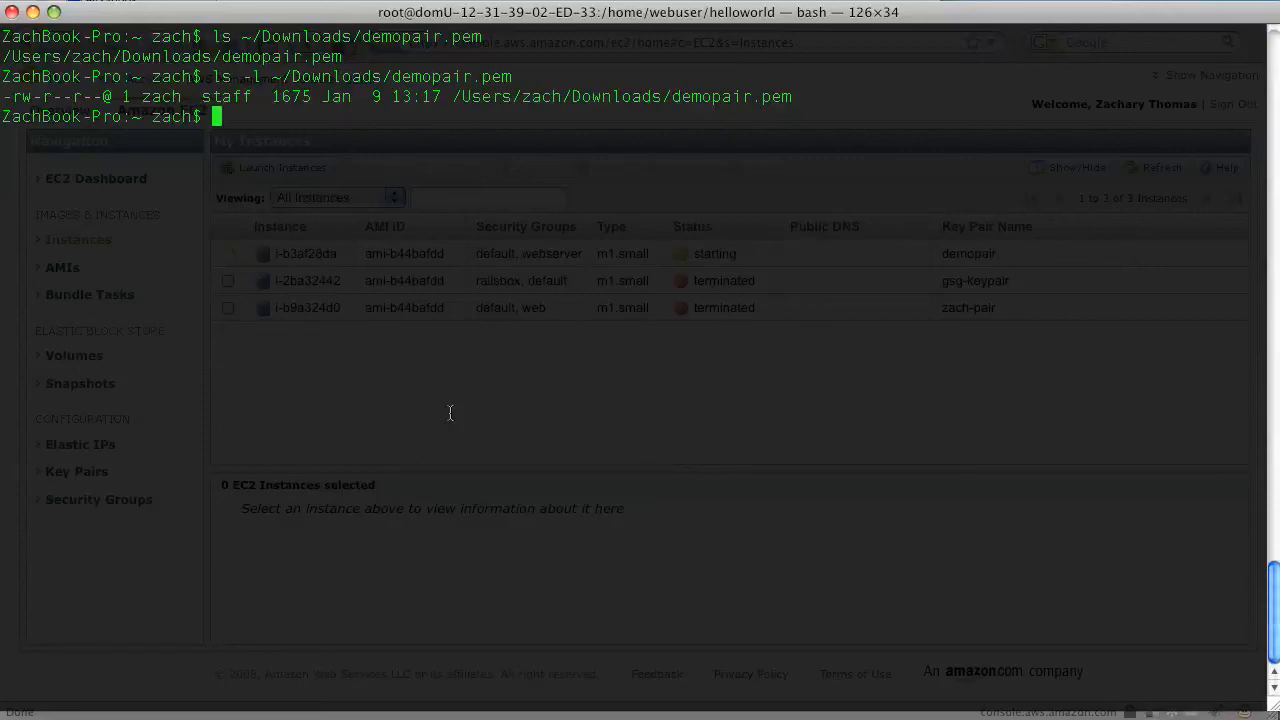
Restrict the key file's permissions by running chmod 600 ~/Downloads/demopair.pem
type("chmod 600")
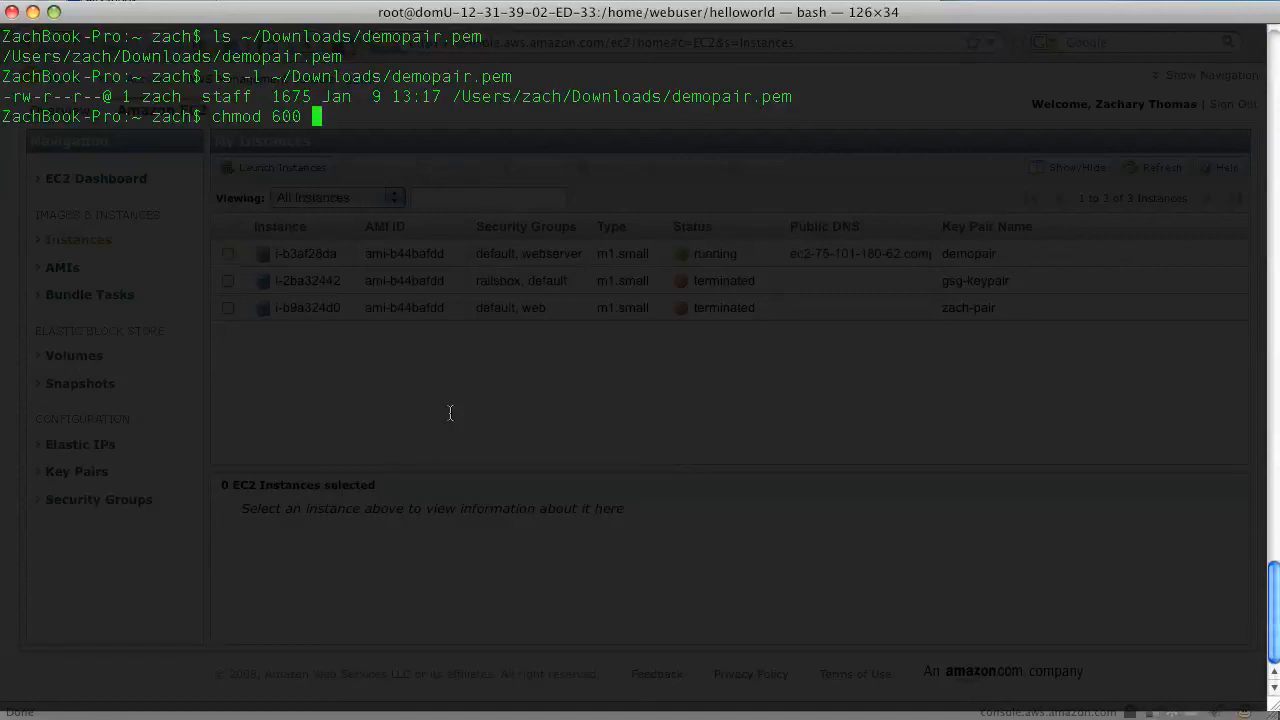
type("~/Do")
key("Tab")
type("d")
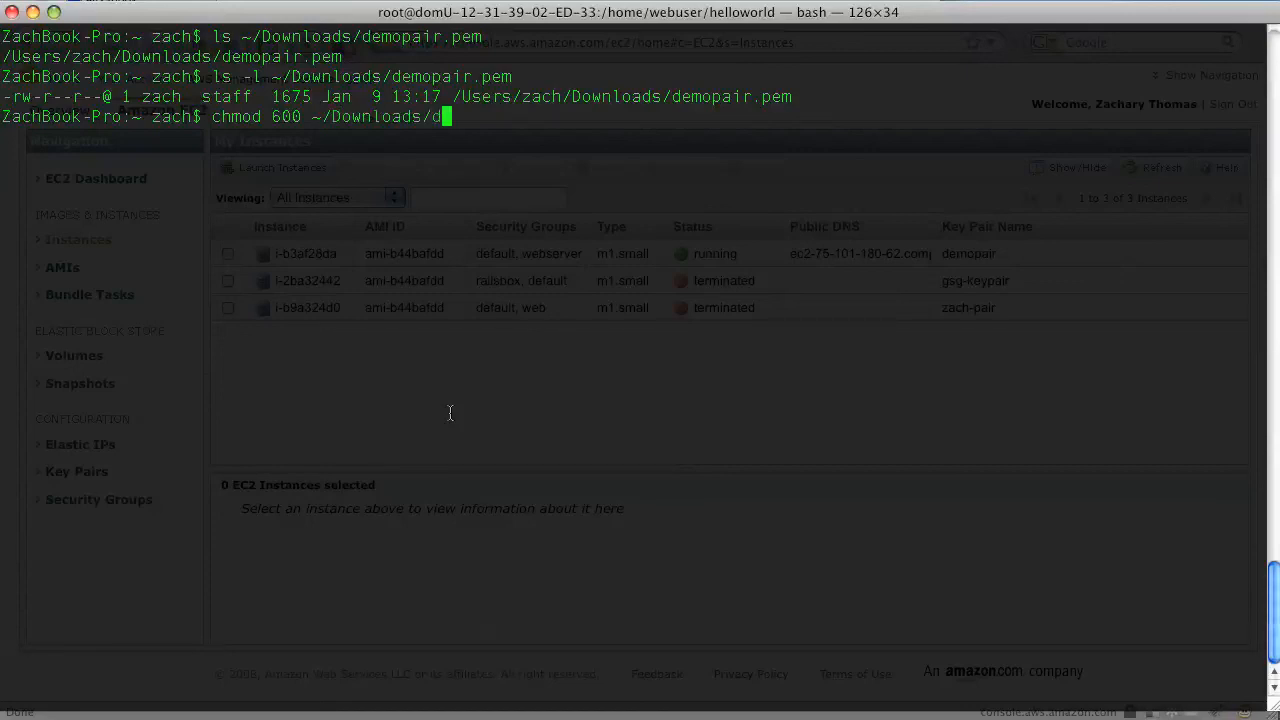
type("emo")
key("Tab")
key("Return")
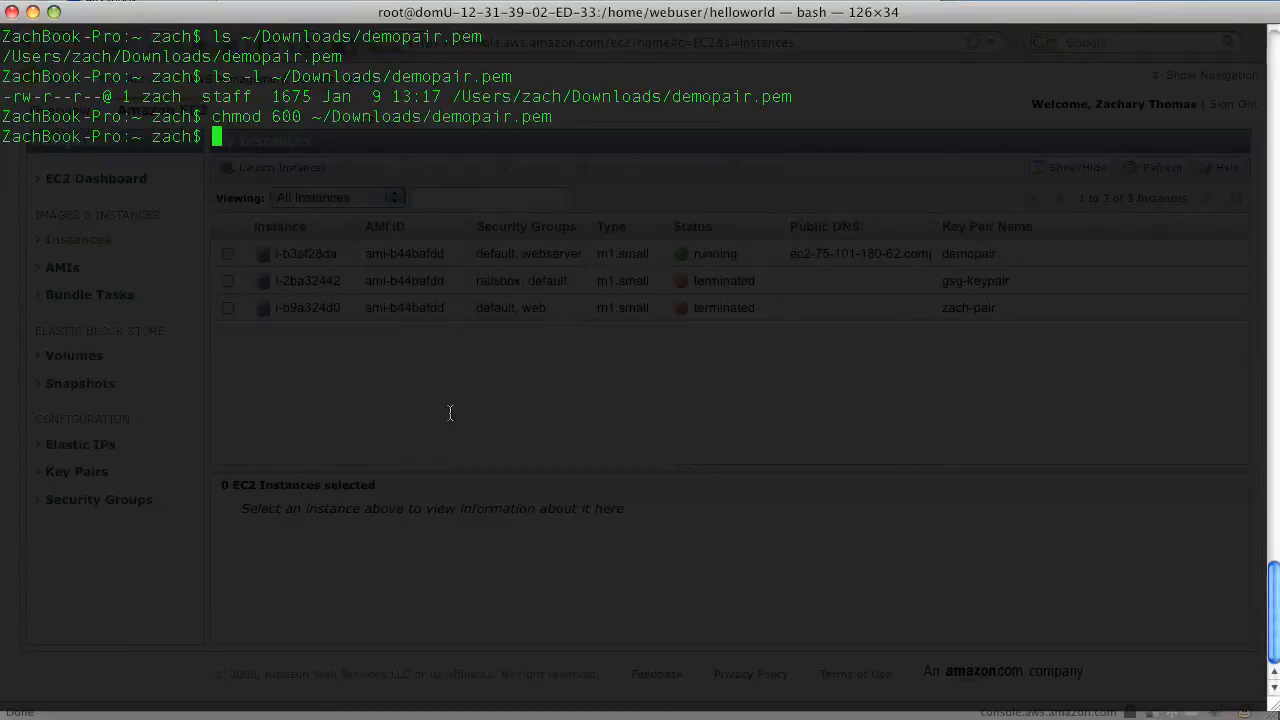
Switch to the AWS console in Firefox, select the running demopair instance and enlarge its details pane to read the full description
key("super+Tab")
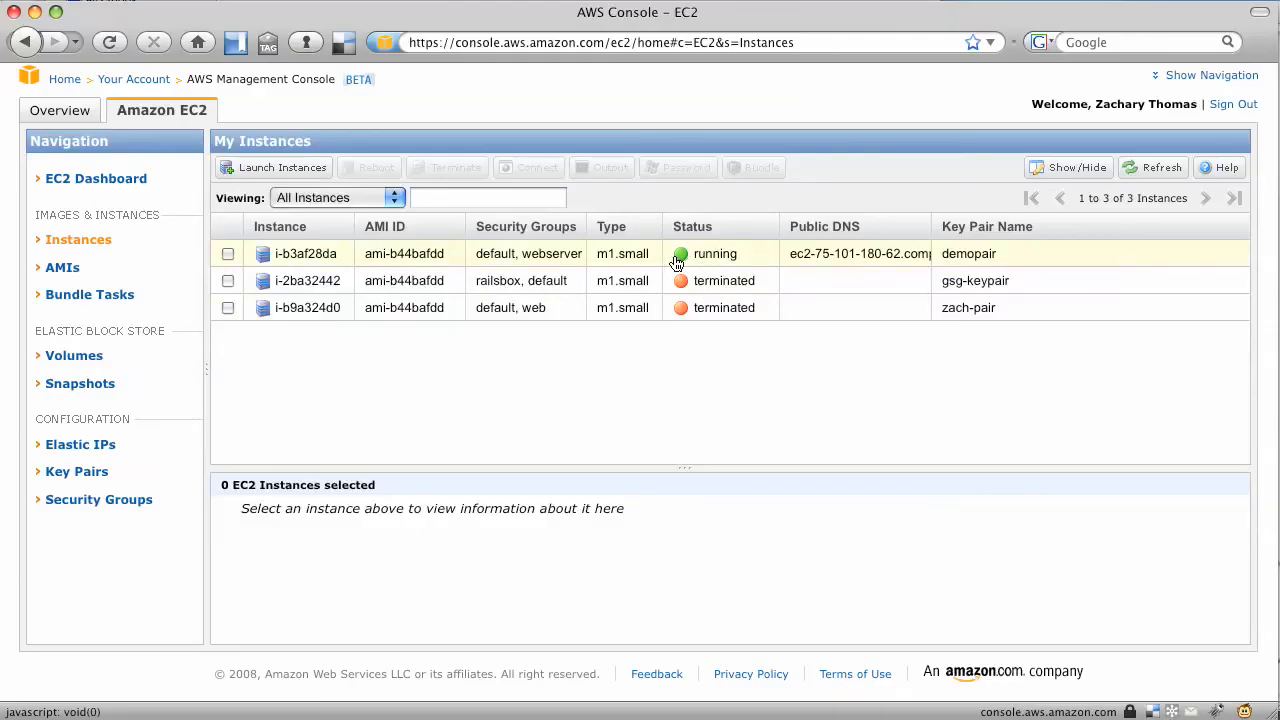
left_click(229, 255)
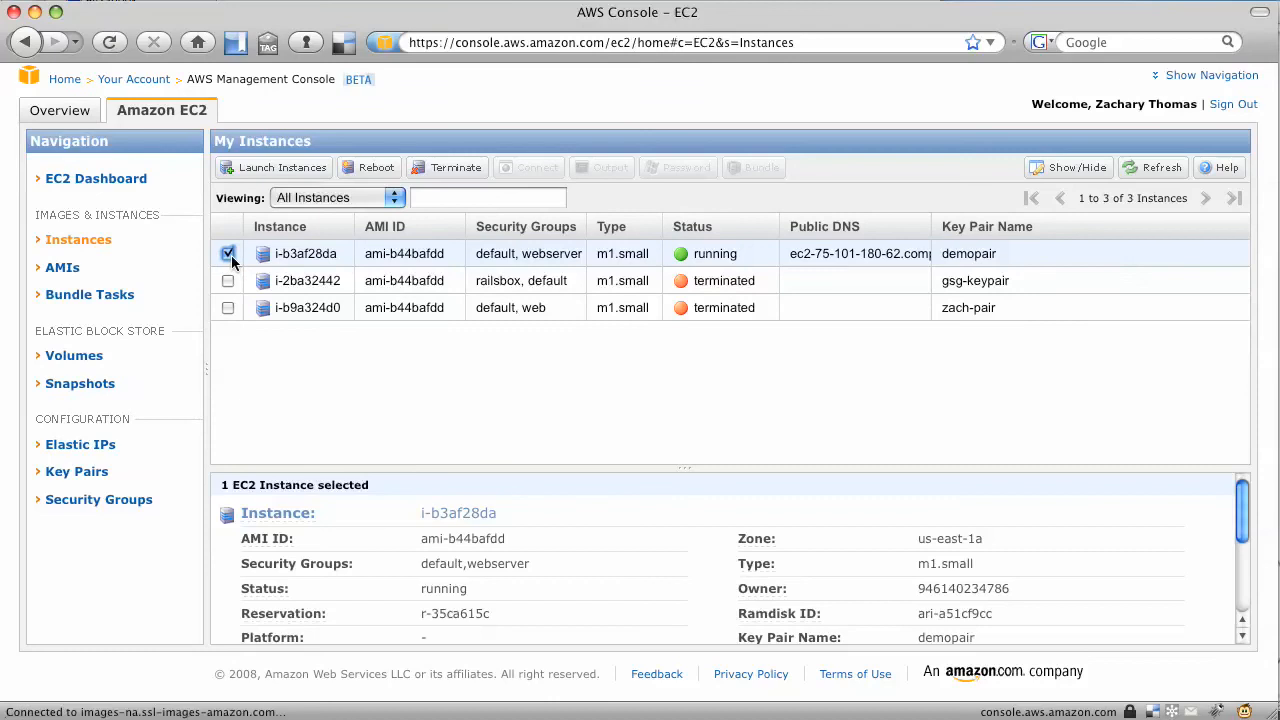
left_click_drag(440, 421, 445, 350)
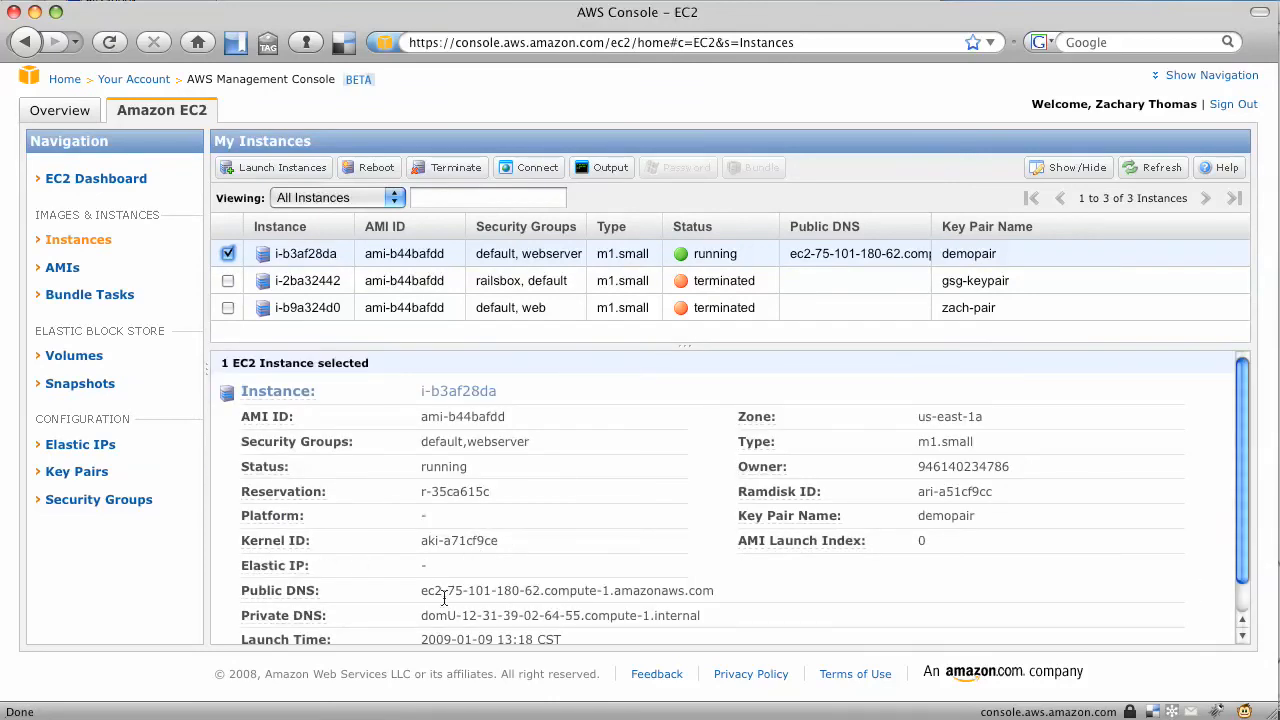
scroll(444, 598, "down", 1)
scroll(444, 598, "up", 1)
scroll(444, 598, "down", 1)
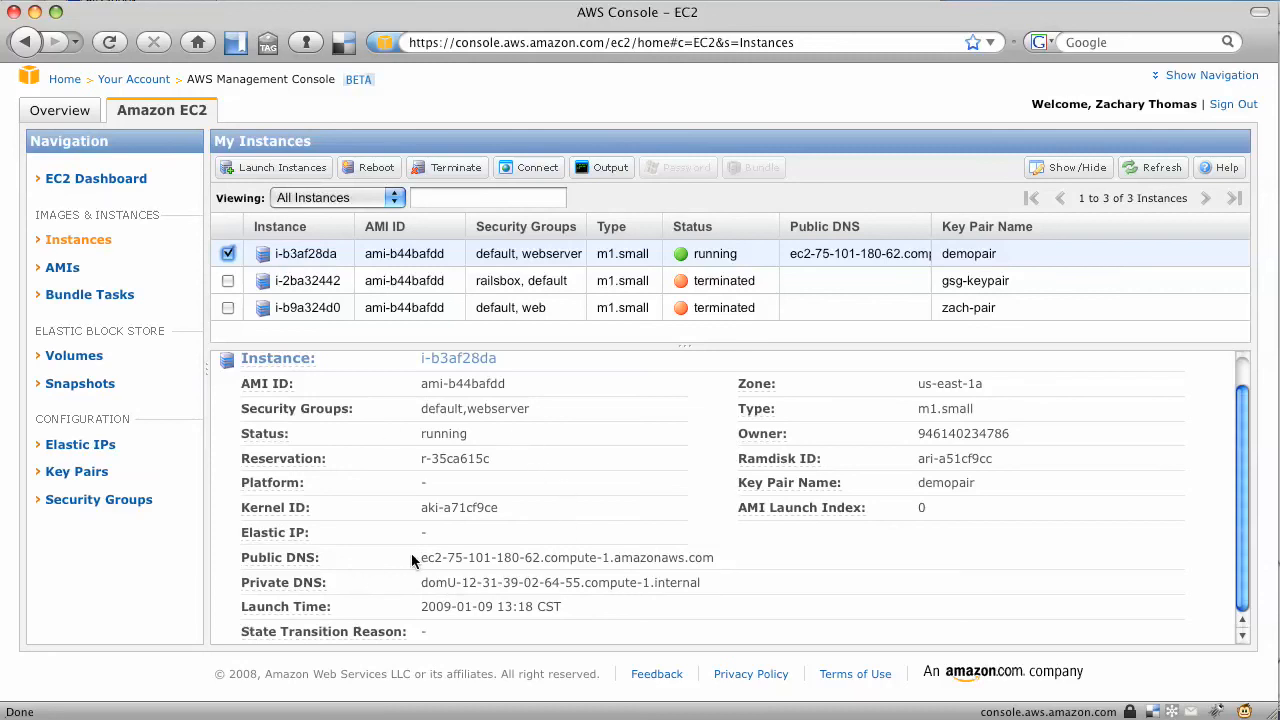
Copy the instance's Public DNS address and open it in a new browser tab
left_click_drag(420, 557, 714, 562)
key("super+c")
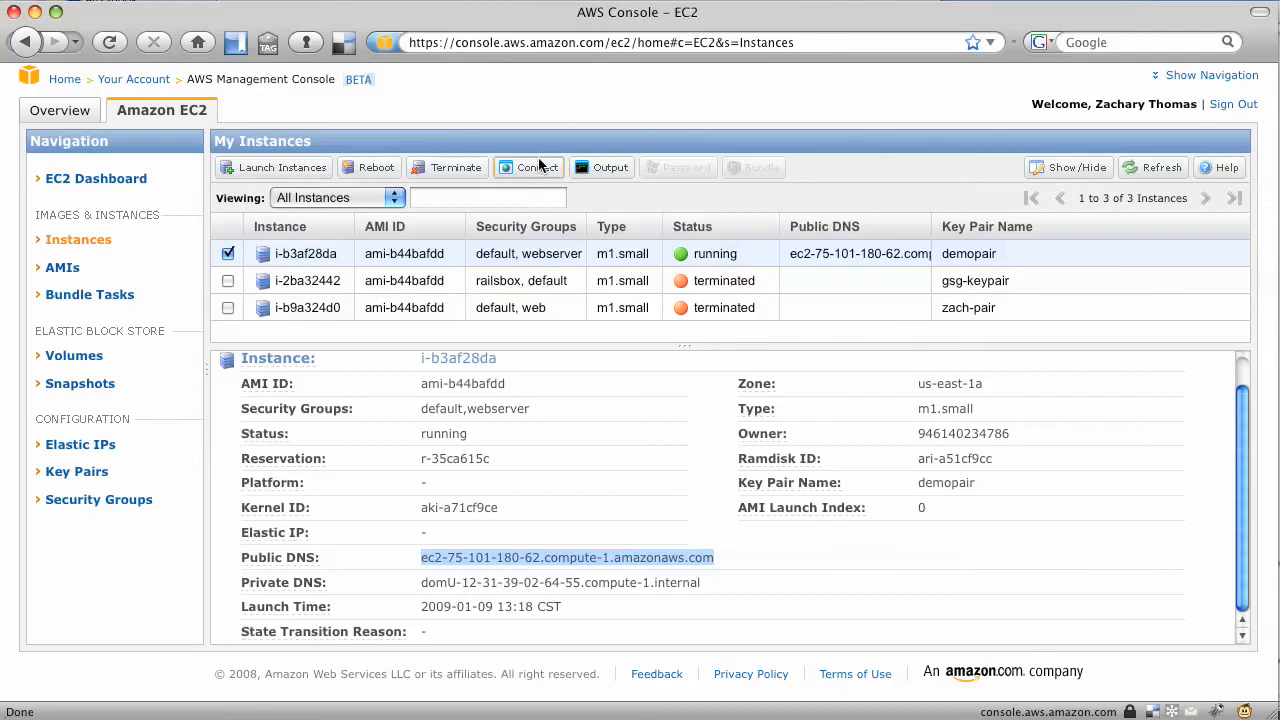
key("super+t")
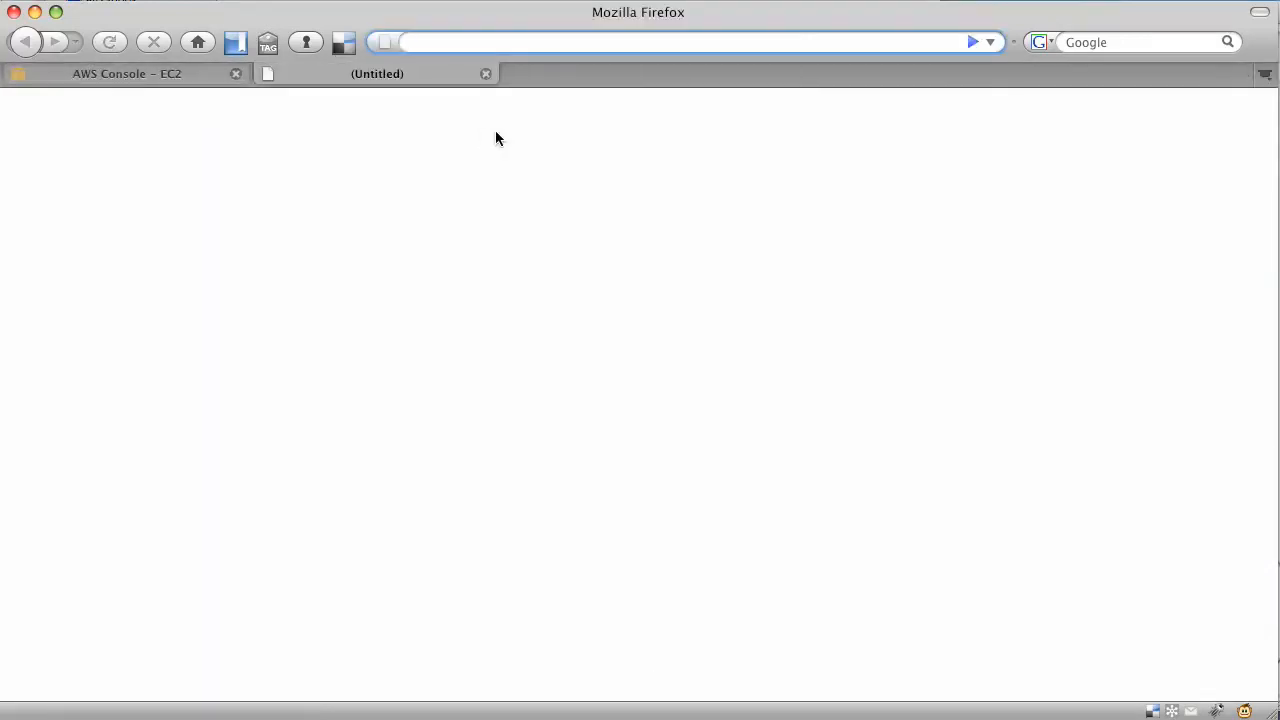
key("super+v")
key("Return")
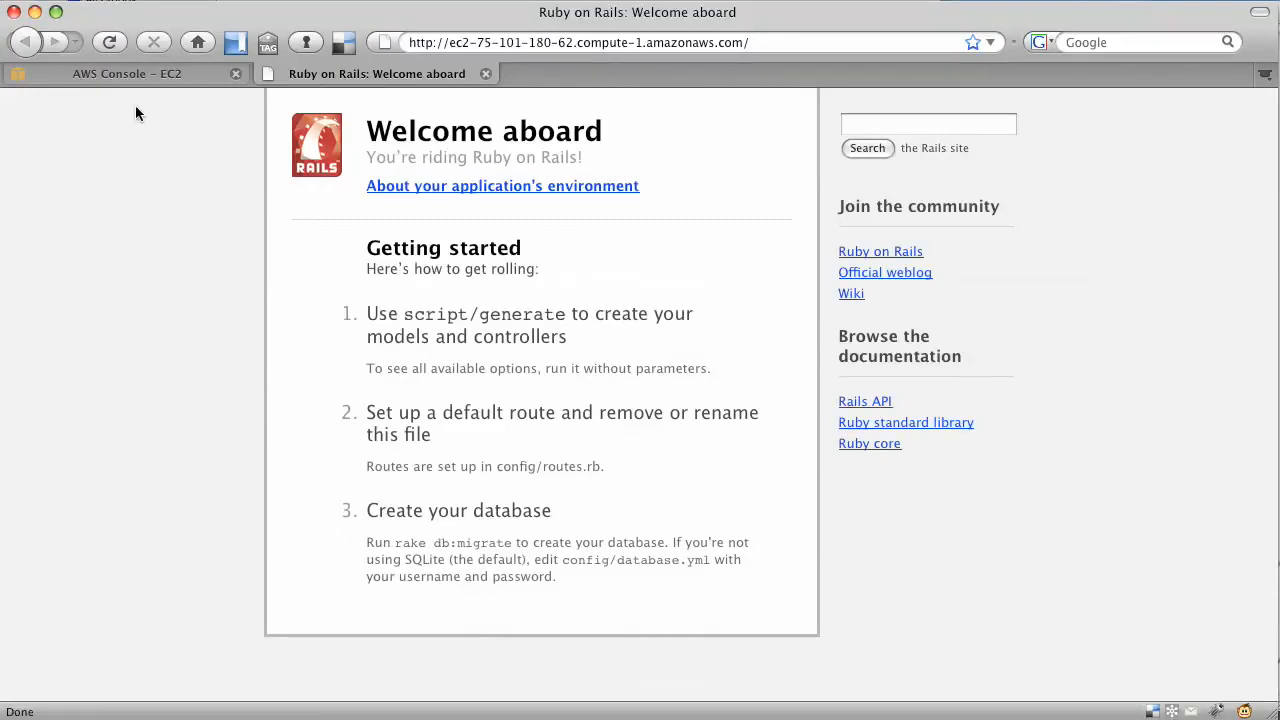
Back in the AWS console, open the SSH connection help for the selected instance, copy the example ssh command and close the help
left_click(130, 75)
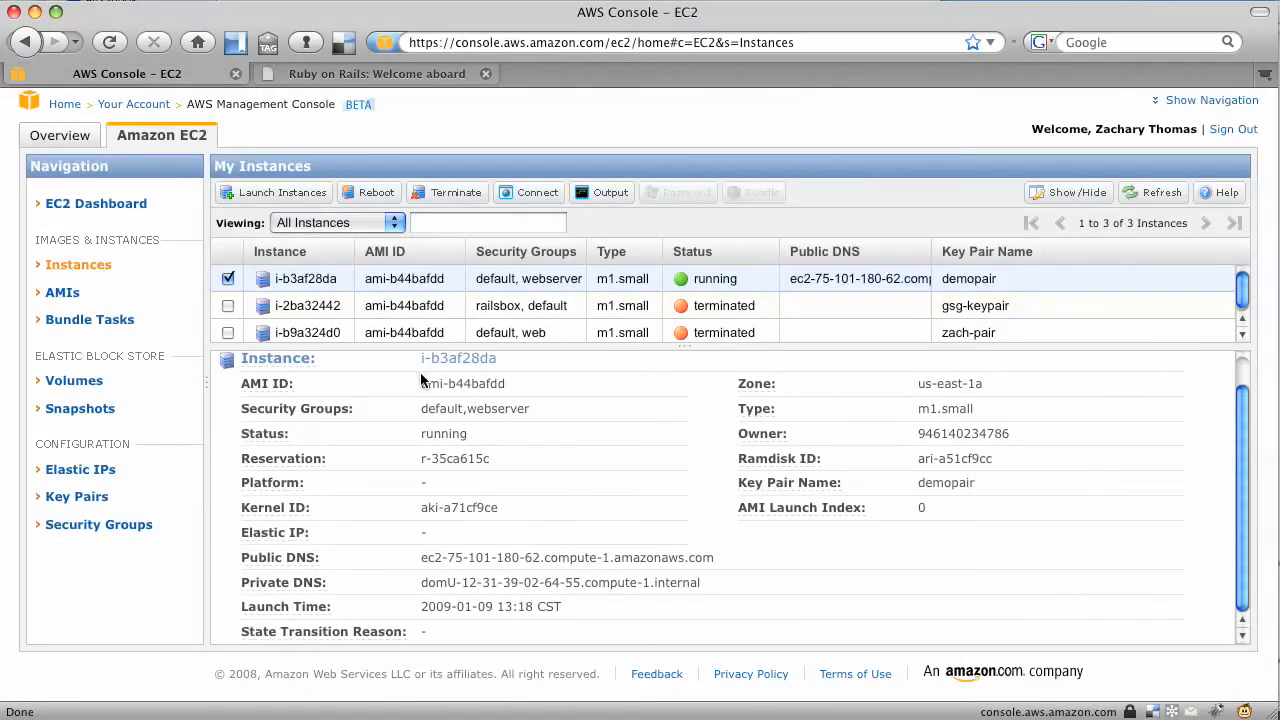
left_click(541, 195)
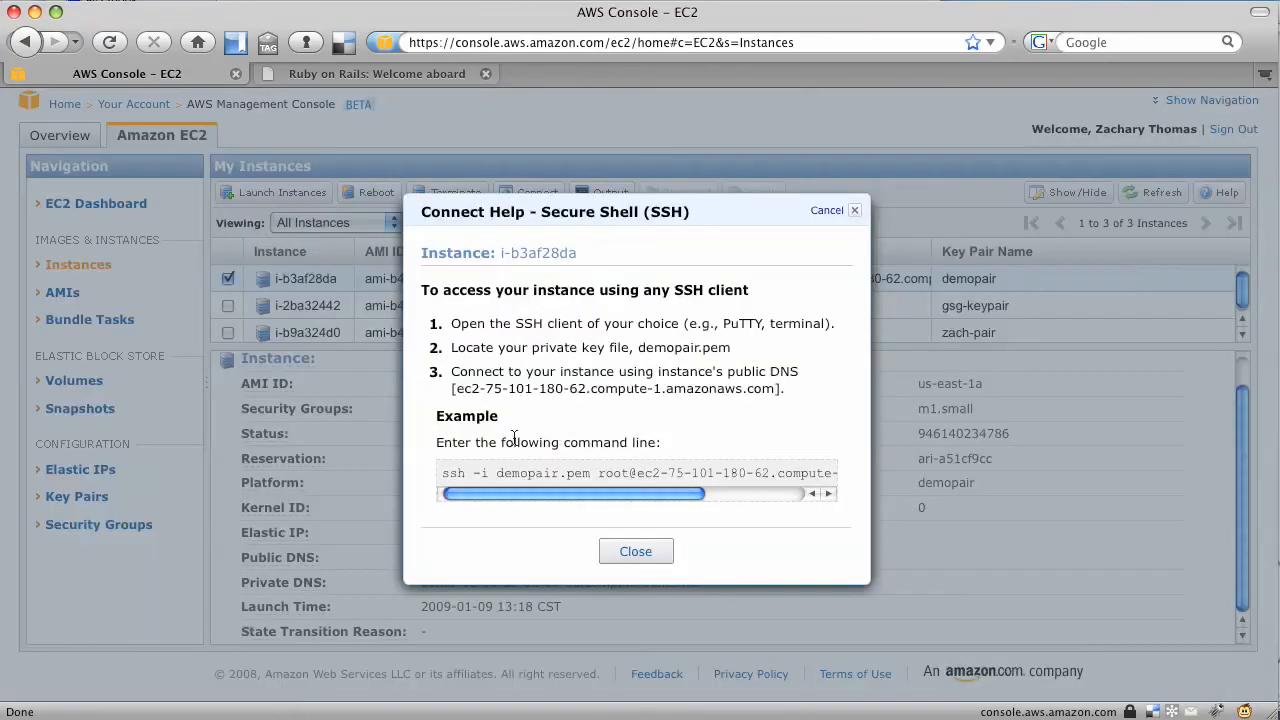
left_click_drag(441, 476, 851, 477)
key("super+c")
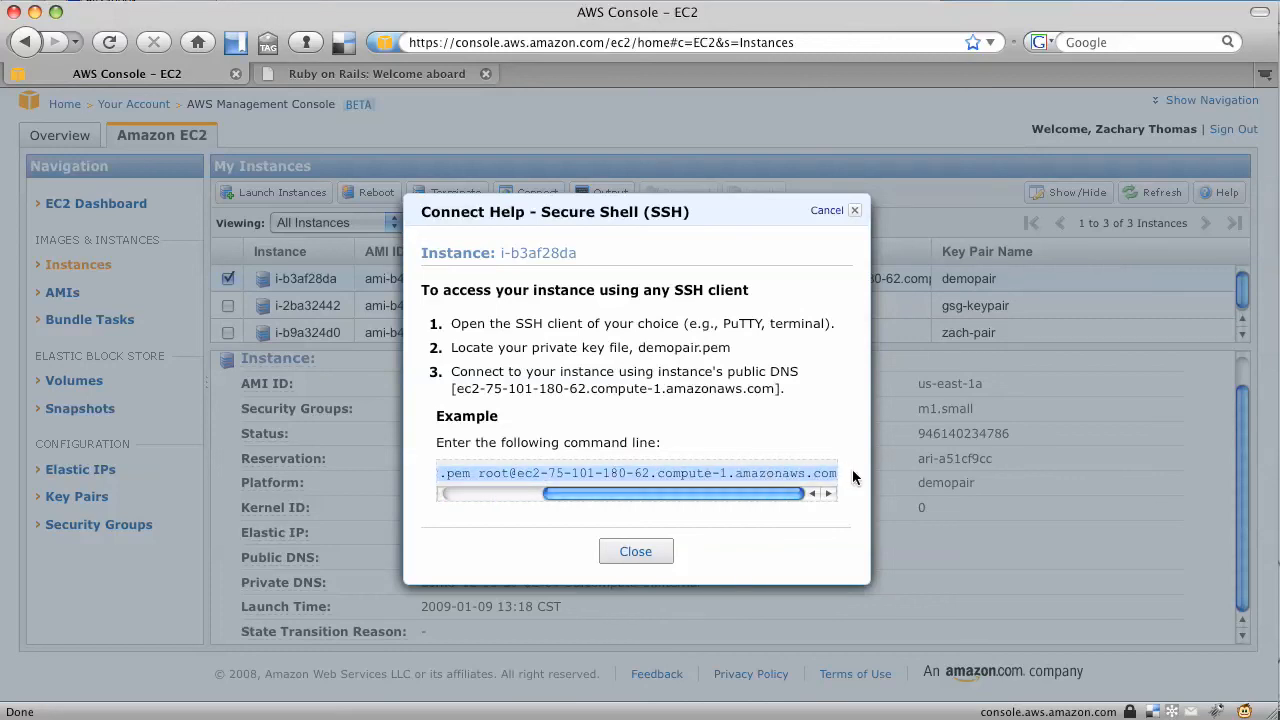
left_click(631, 550)
Switch to the Terminal, paste the ssh command and change its key file path to ~/Downloads/demopair.pem
key("super+Tab")
key("super+v")
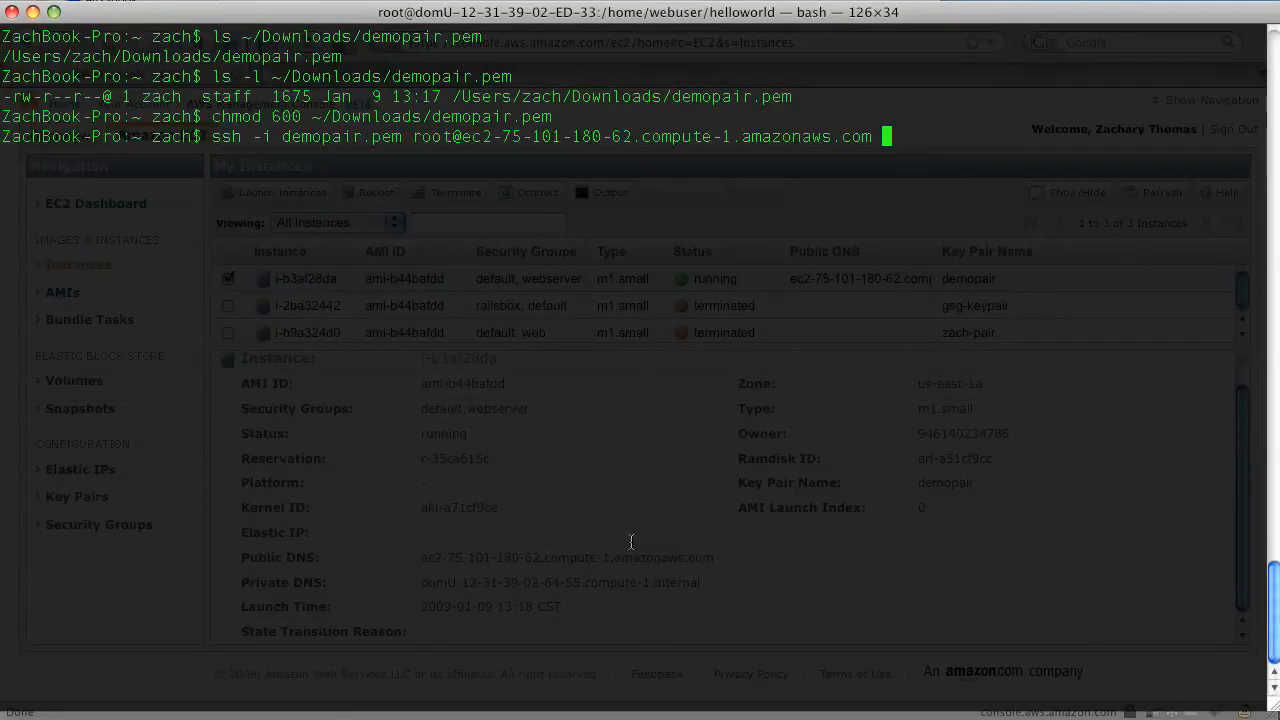
key("ctrl+a")
key("Right")
key("Right")
key("Right")
key("Right")
key("Right")
key("Right")
key("Right")
type("~/D")
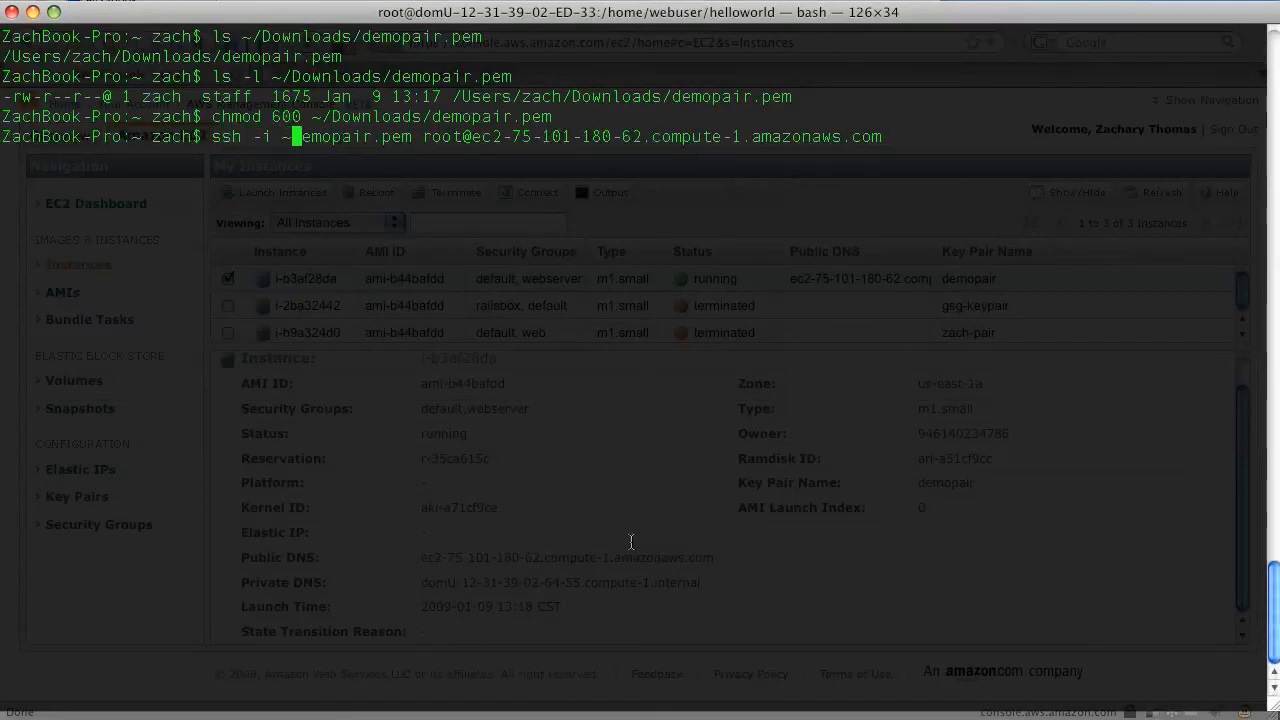
type("ownloads/")
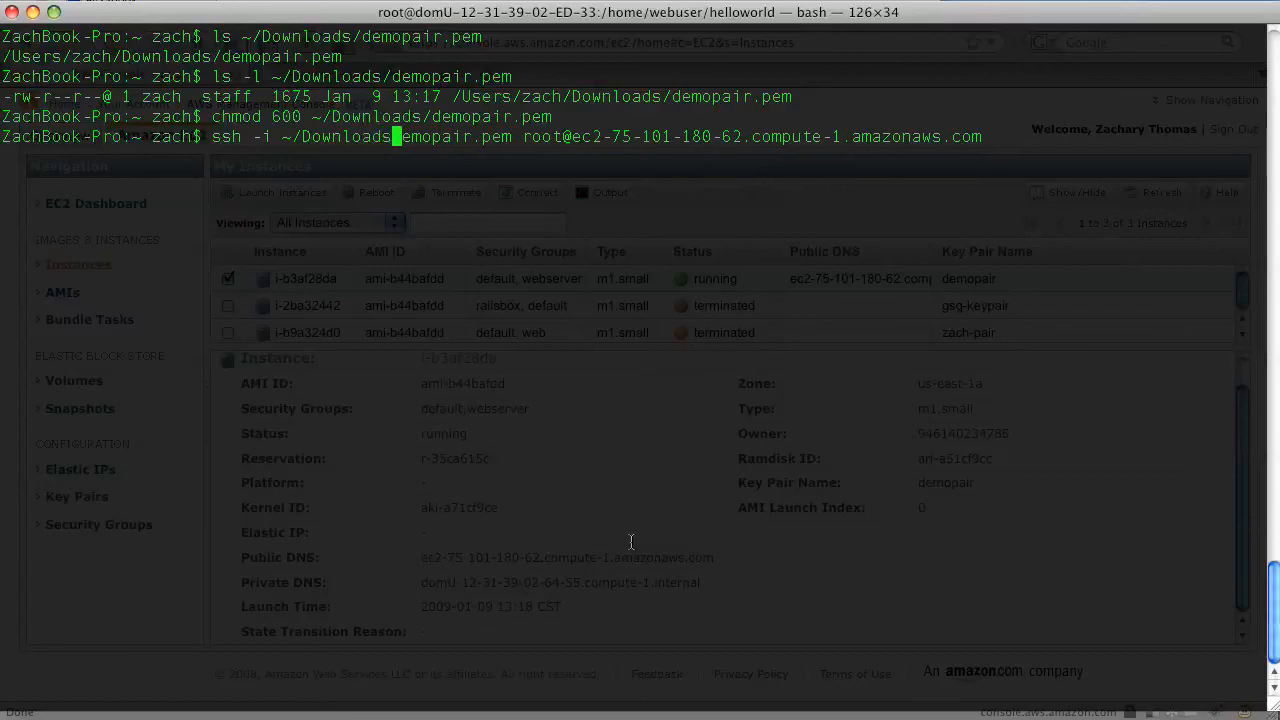
Run the ssh command and answer yes to continue connecting to the host
key("Return")
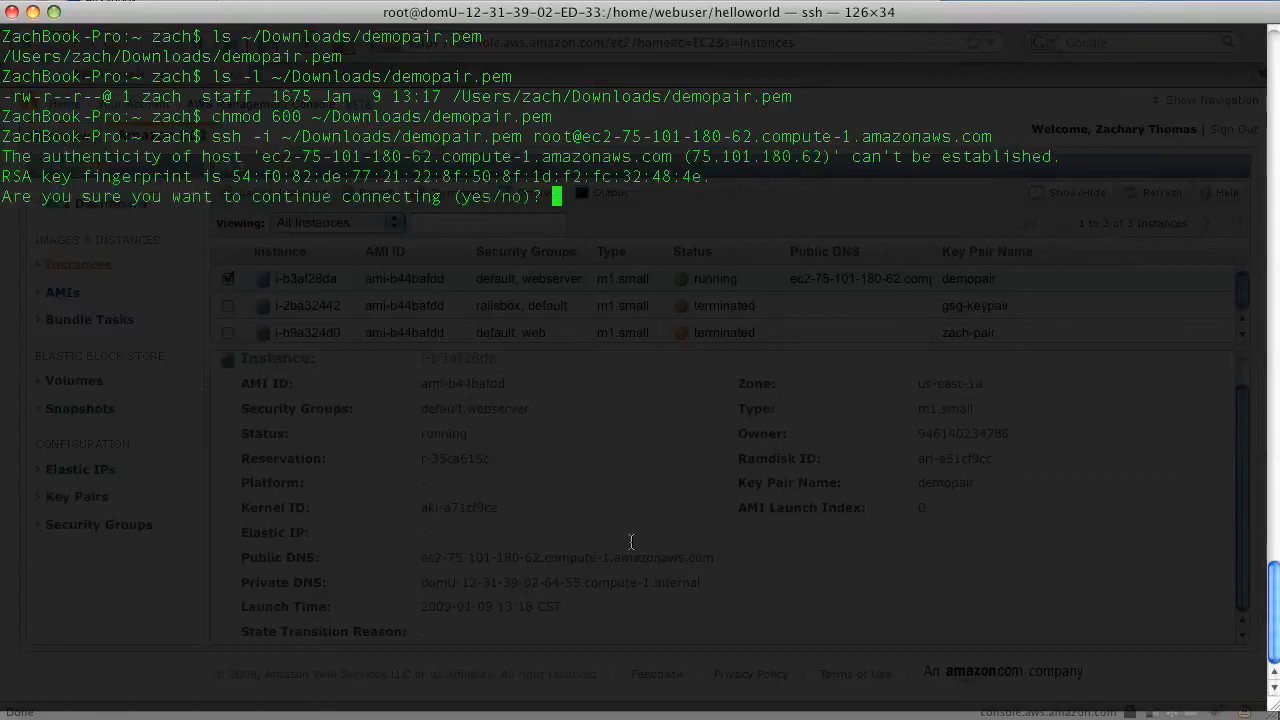
type("yes")
key("Return")
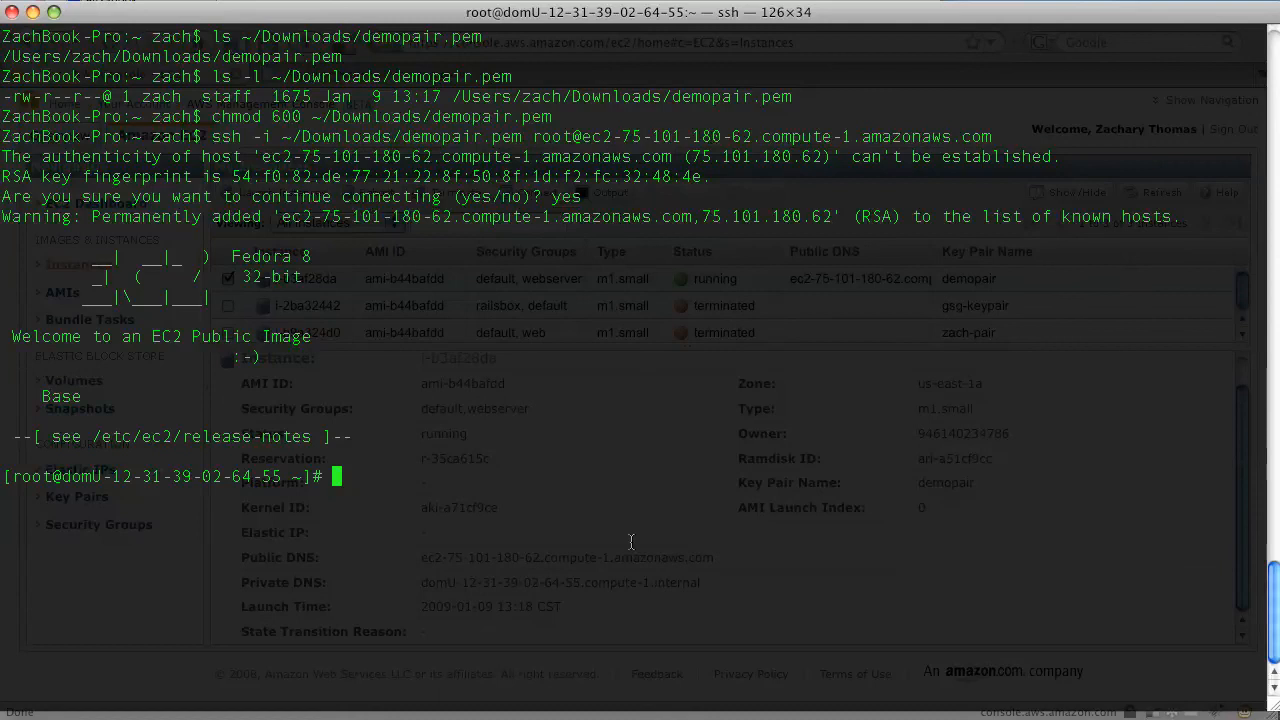
Change to the /home/webuser/helloworld/ directory on the server and list its contents
type("cd /home/webuser/hel")
key("Tab")
key("Return")
type("l")
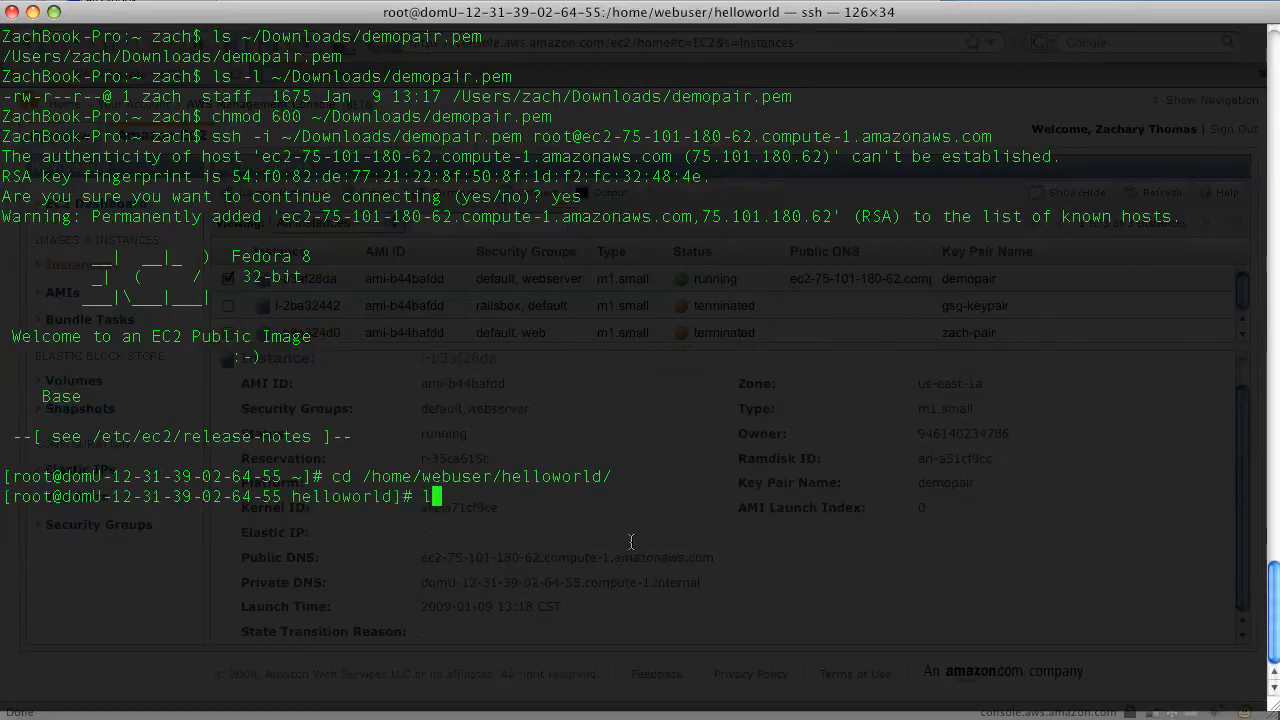
type("s")
key("Return")
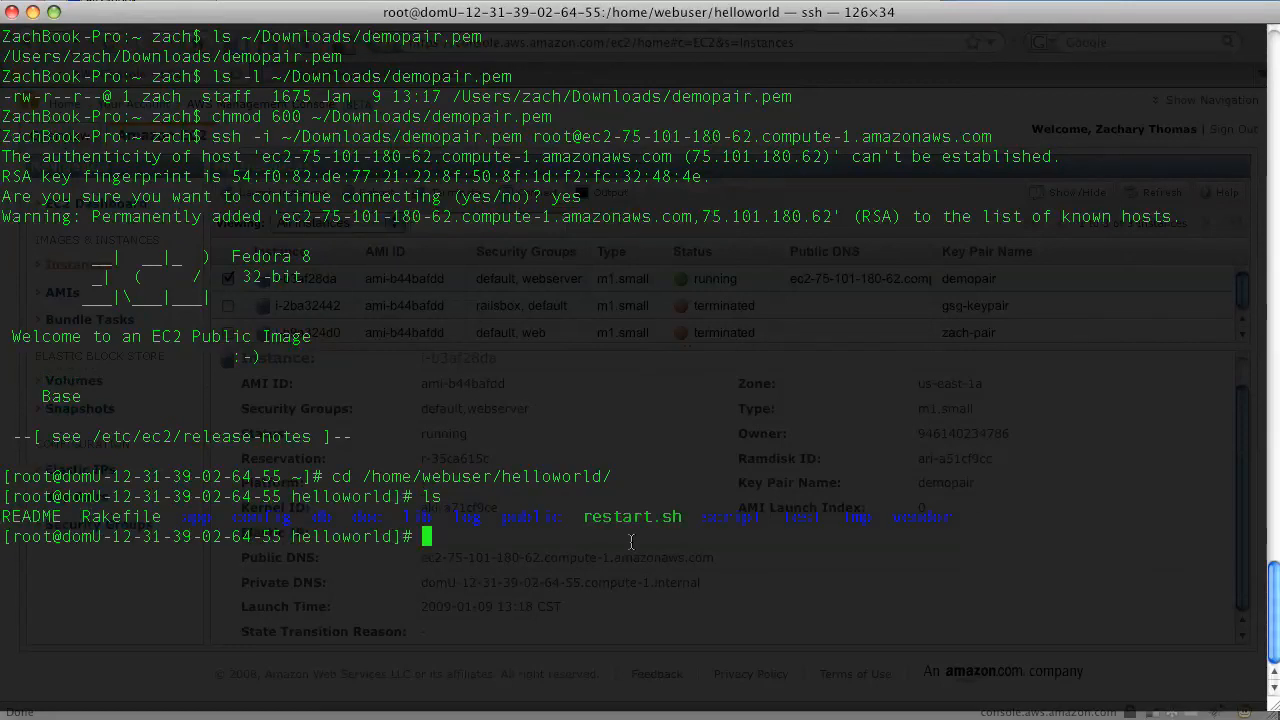
Switch to the AWS console in Firefox and review the selected instance's details
key("super+Tab")
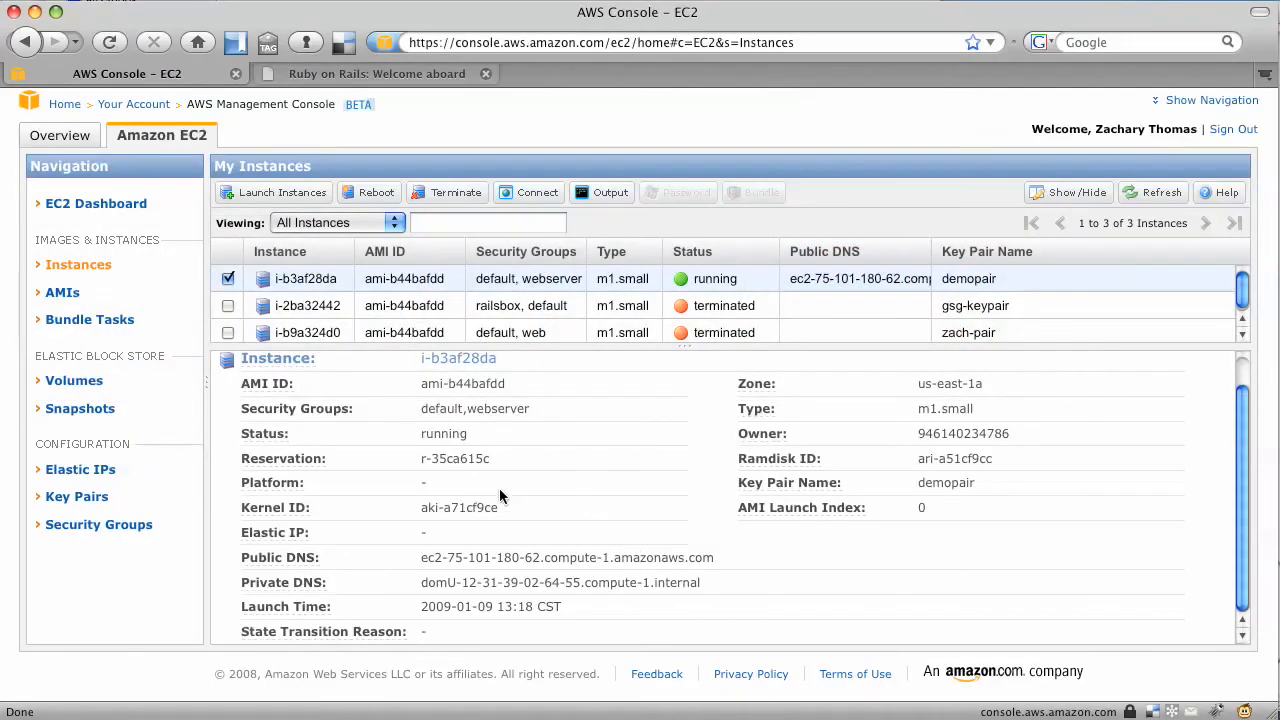
scroll(416, 580, "up", 2)
scroll(507, 500, "down", 2)
scroll(504, 507, "up", 1)
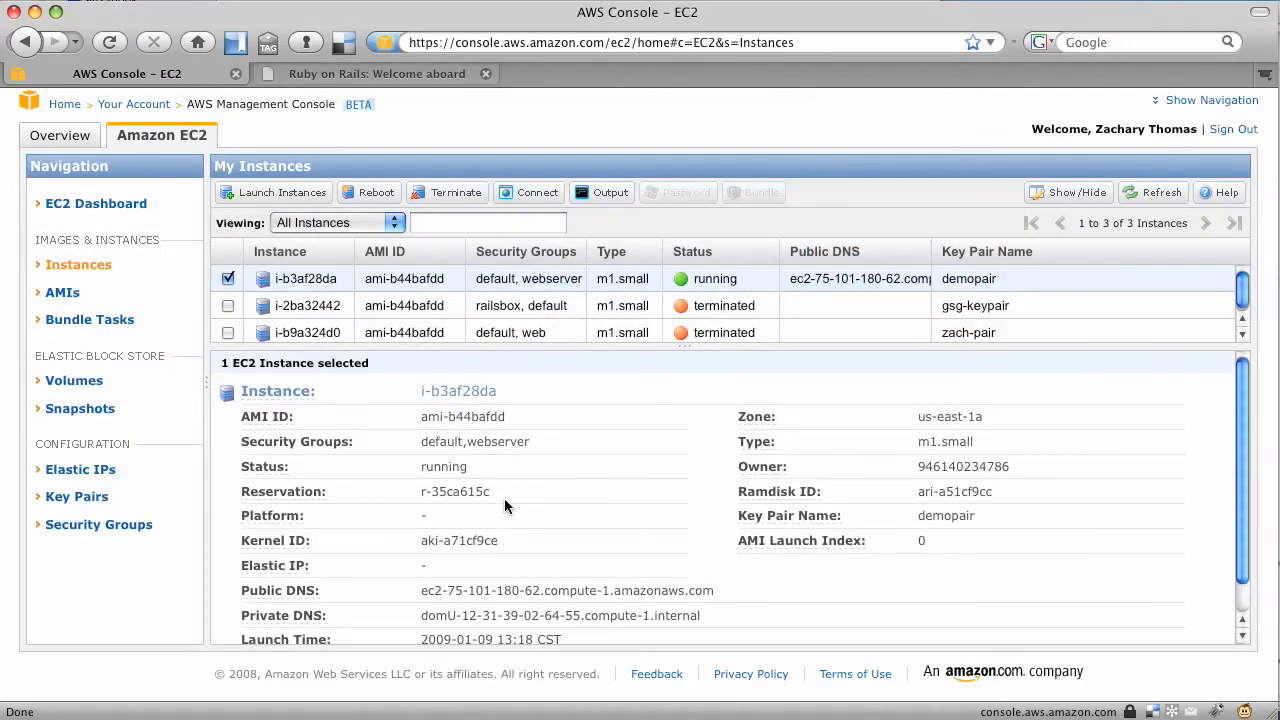